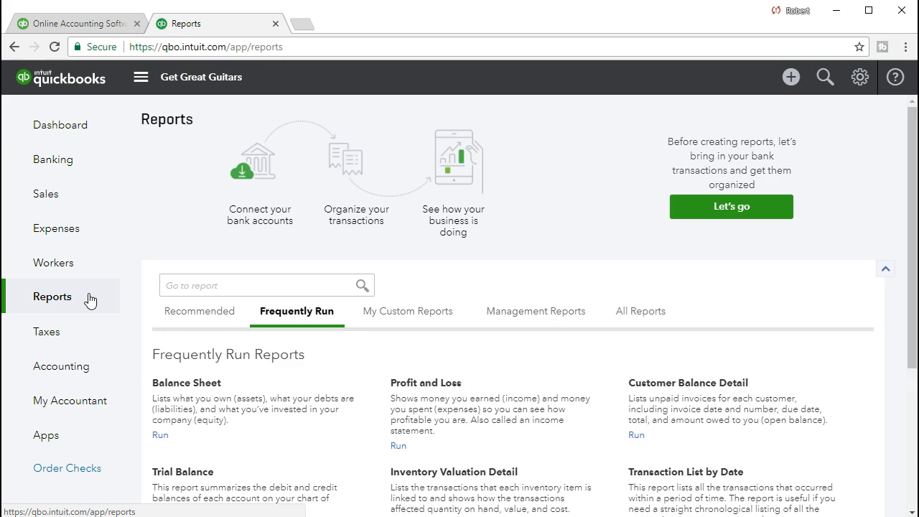
- Run the Balance Sheet report for the period 01/01/2021 to 02/28/2021
left_click(175, 384)
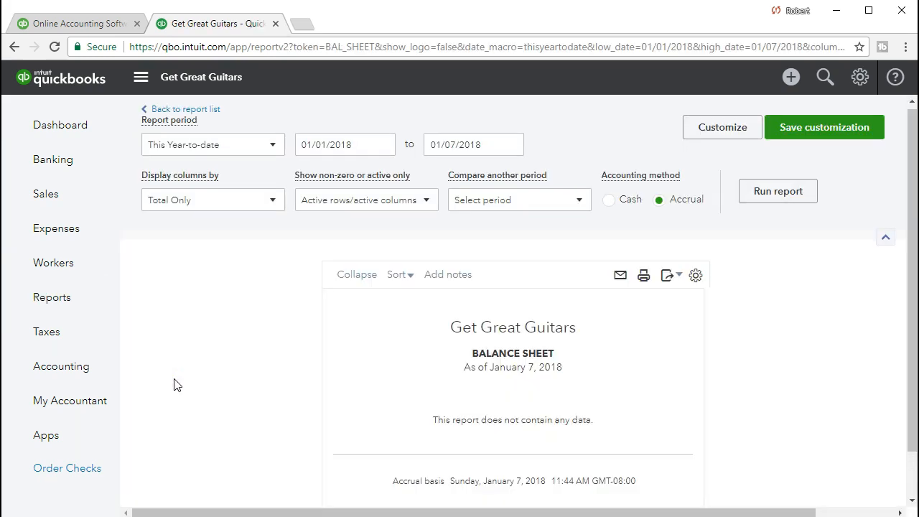
left_click(338, 143)
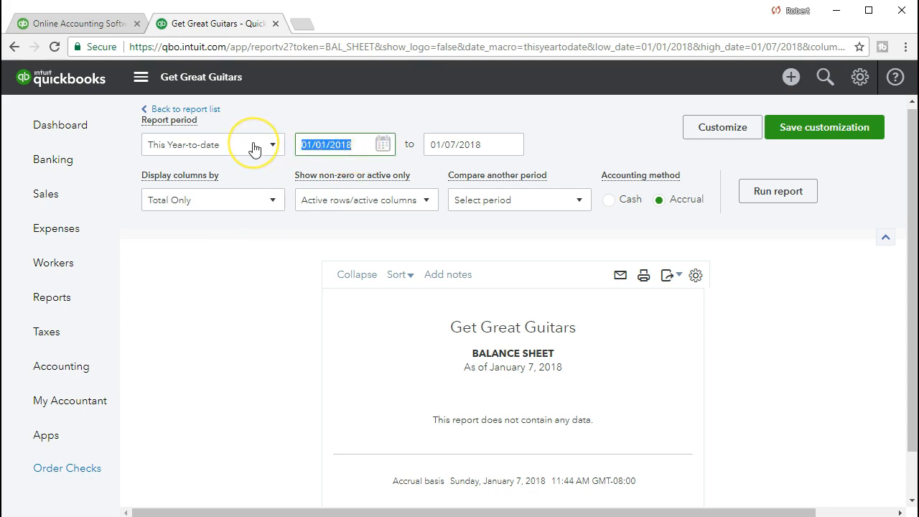
type("01/01/2")
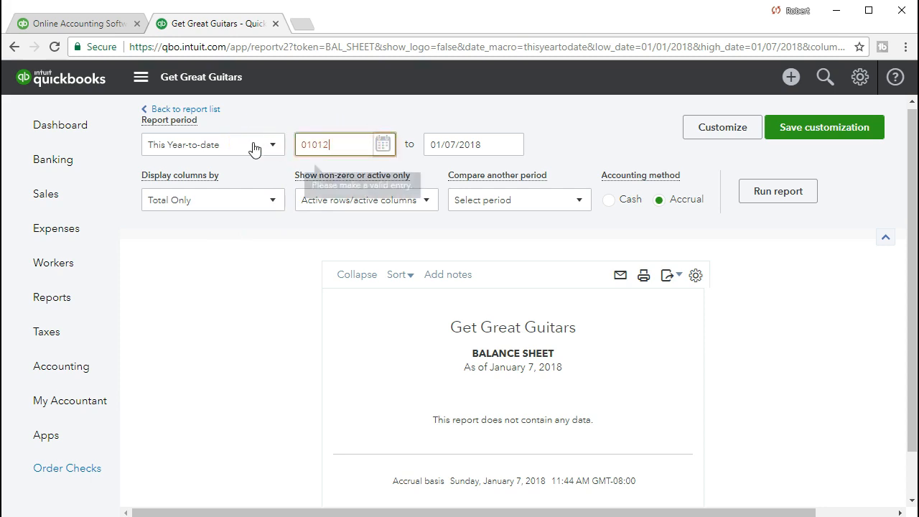
type("021")
key("Tab")
type("02/28/2021")
key("Tab")
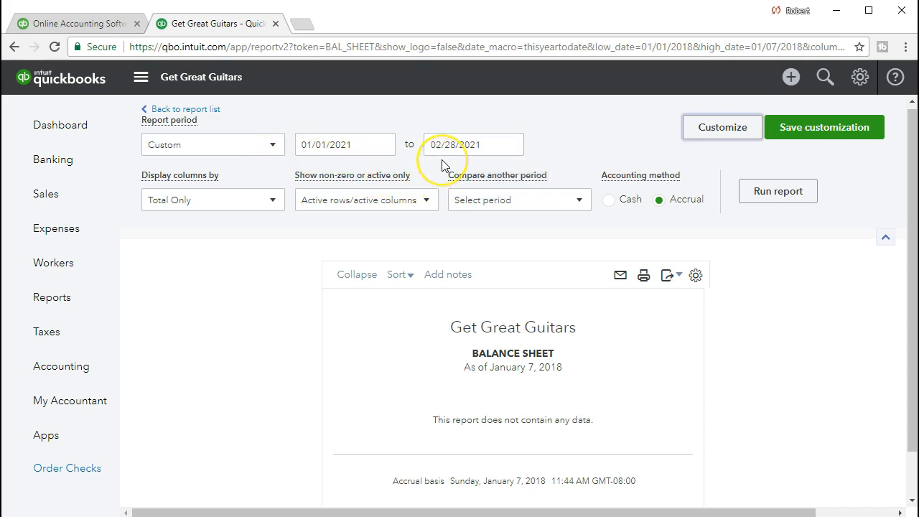
left_click(761, 194)
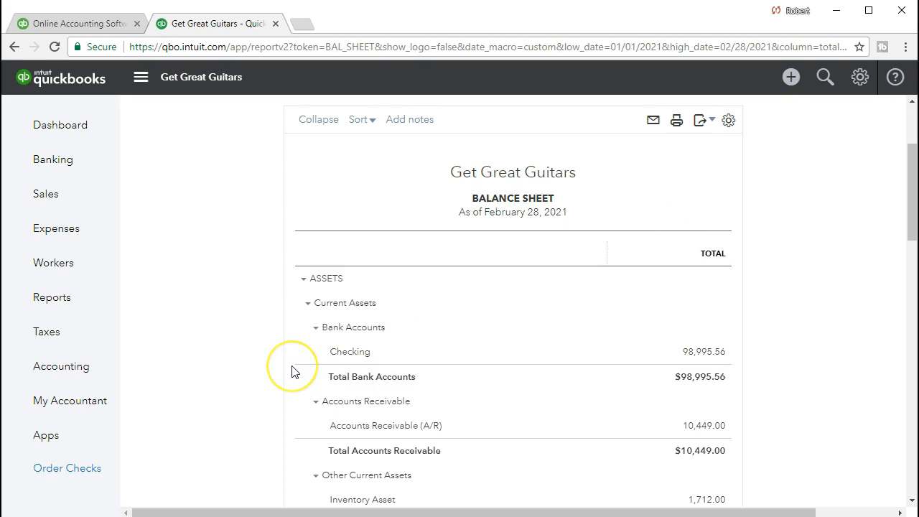
- Review the balance sheet from the bank accounts down to the current and long-term liabilities, including the loans payable
scroll(291, 371, "up", 2)
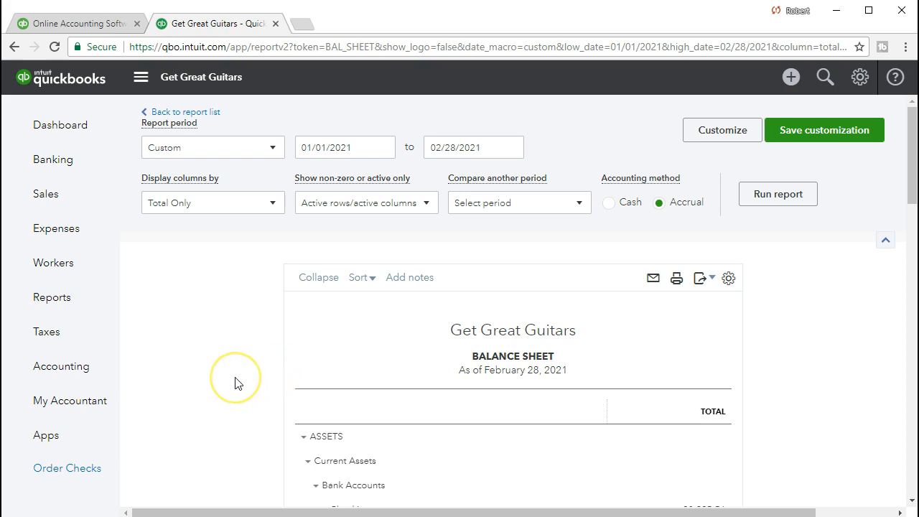
scroll(234, 384, "down", 2)
scroll(238, 384, "down", 2)
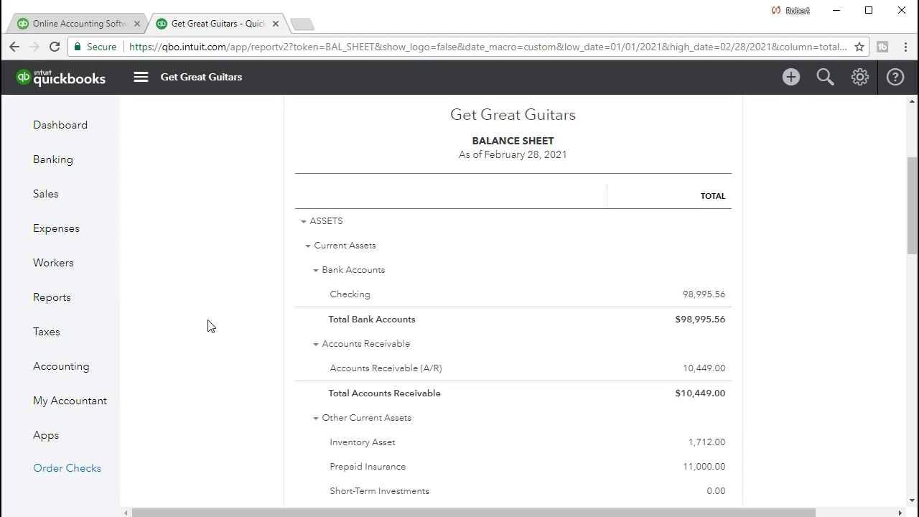
scroll(211, 325, "down", 2)
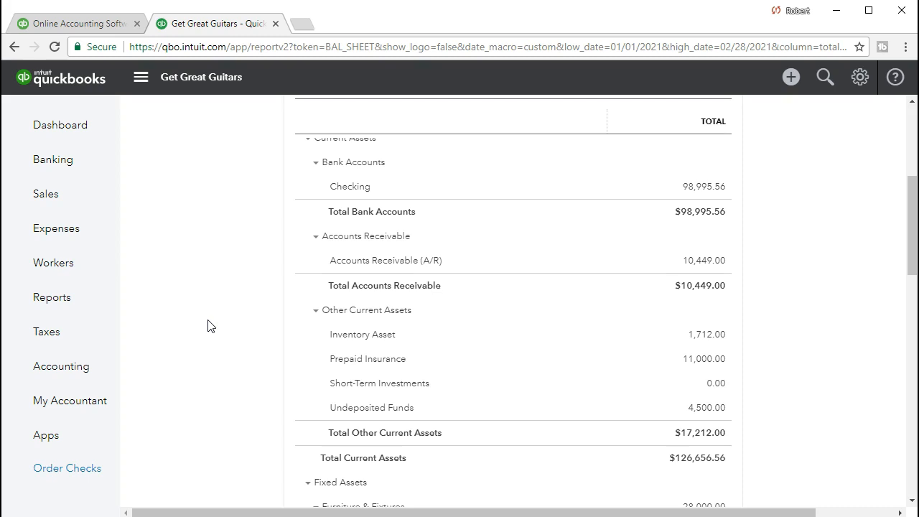
scroll(211, 326, "down", 6)
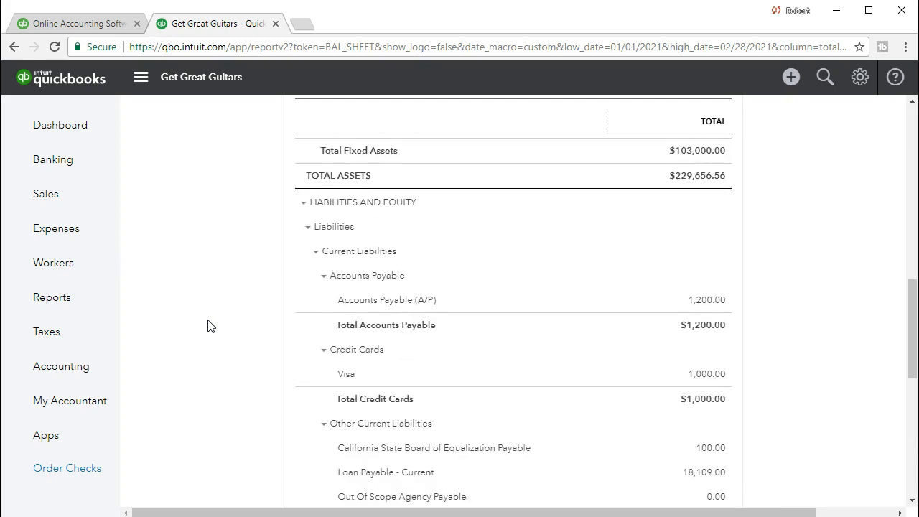
scroll(210, 326, "down", 2)
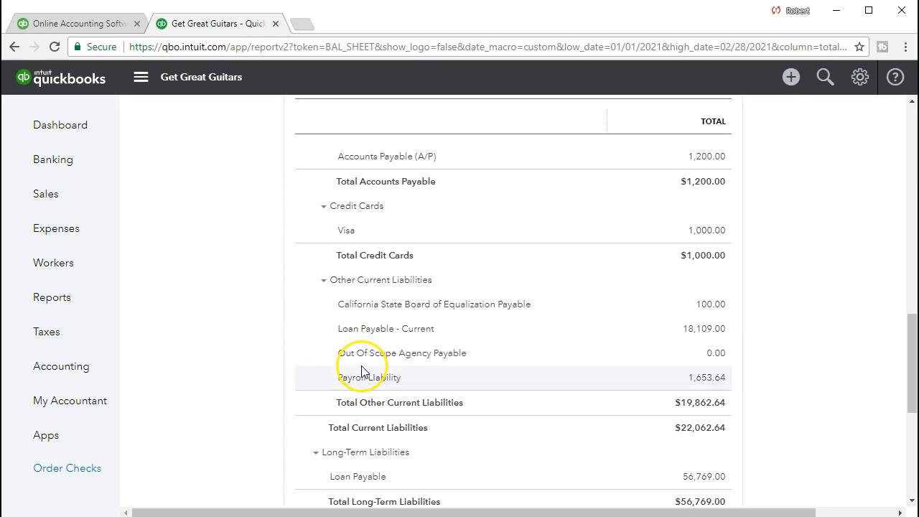
scroll(361, 371, "down", 1)
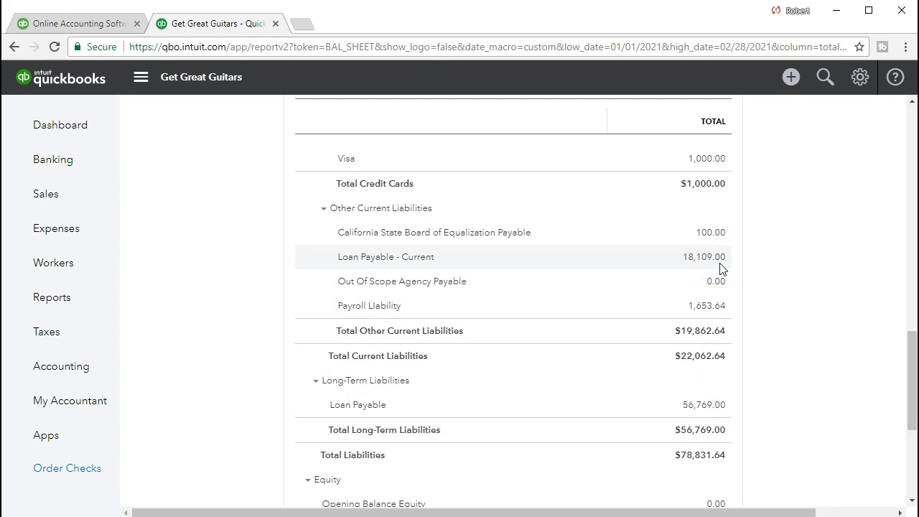
- Switch to Loans.xlsx in Excel and examine the short-term loan's amount and future value formula on the Loan 2 sheet
left_click(704, 304)
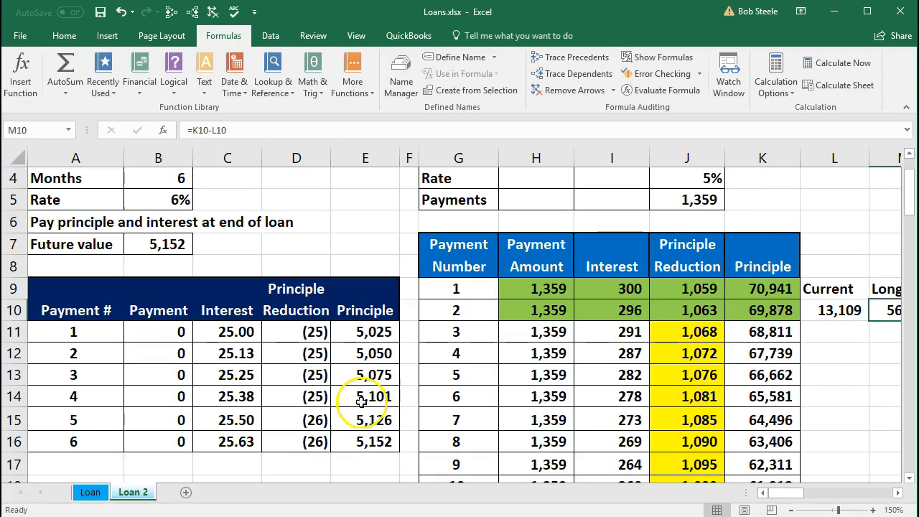
left_click(357, 397)
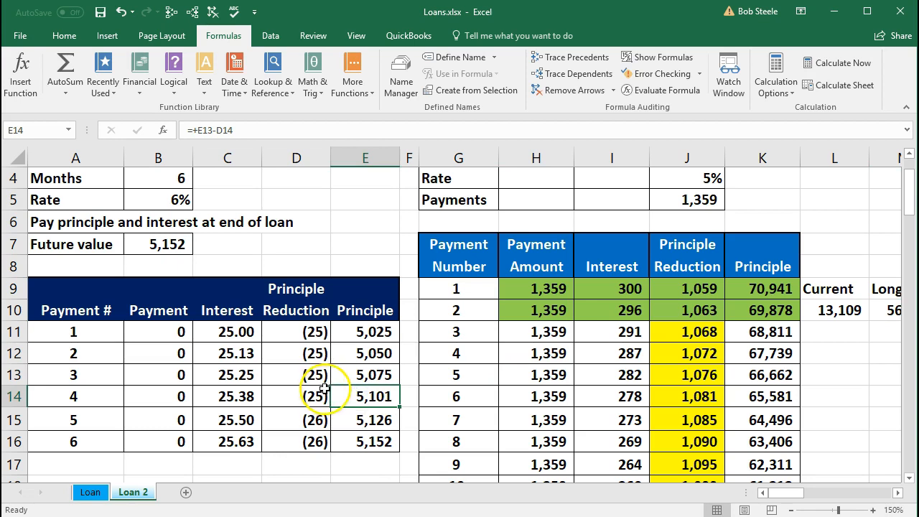
scroll(158, 258, "up", 1)
left_click(165, 237)
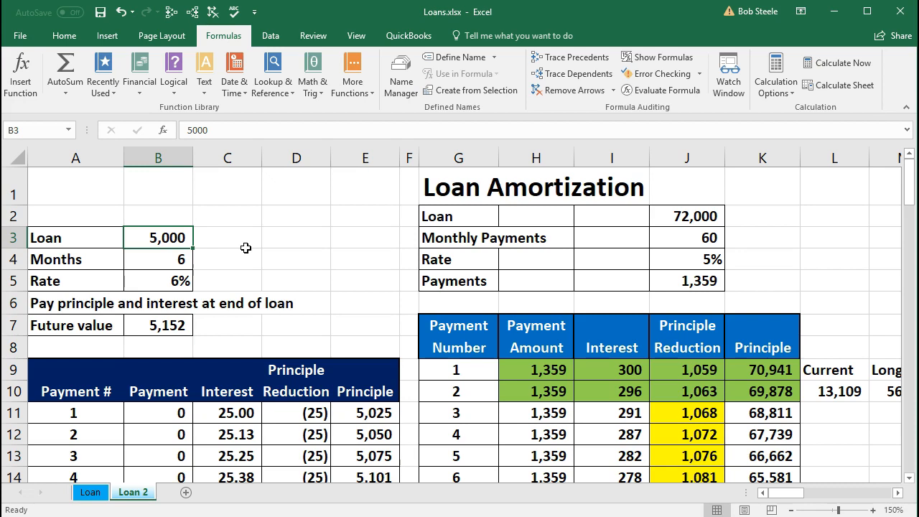
left_click(181, 328)
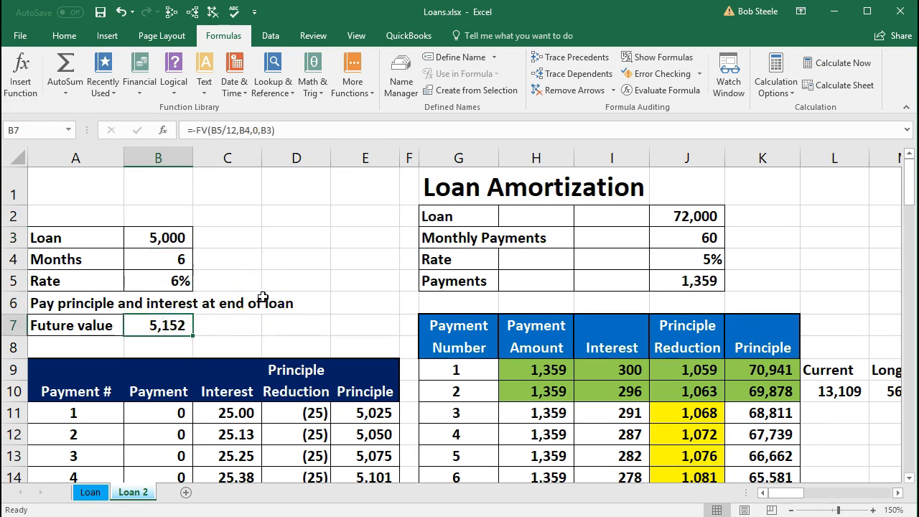
- Fill the payment 1 row (A11:E11) of the short-term loan schedule with green
scroll(262, 297, "down", 1)
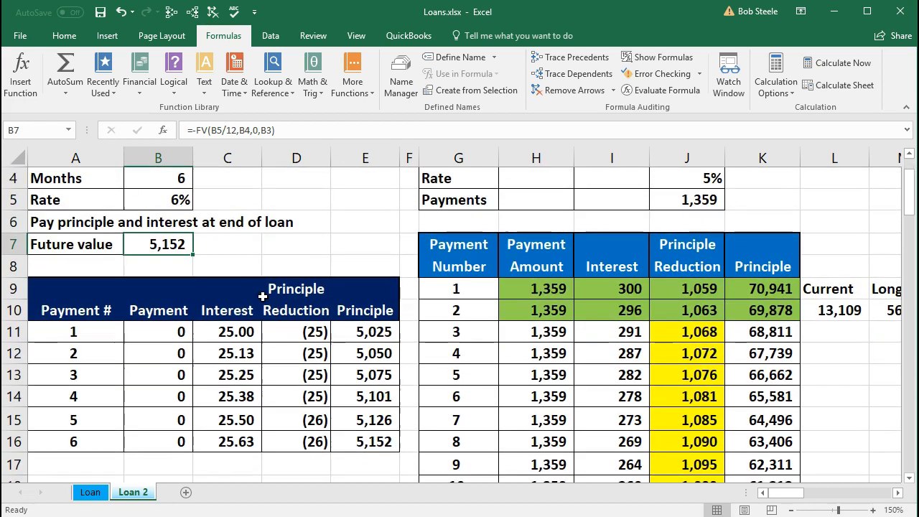
left_click_drag(77, 331, 349, 331)
right_click(349, 331)
left_click(407, 306)
left_click(309, 369)
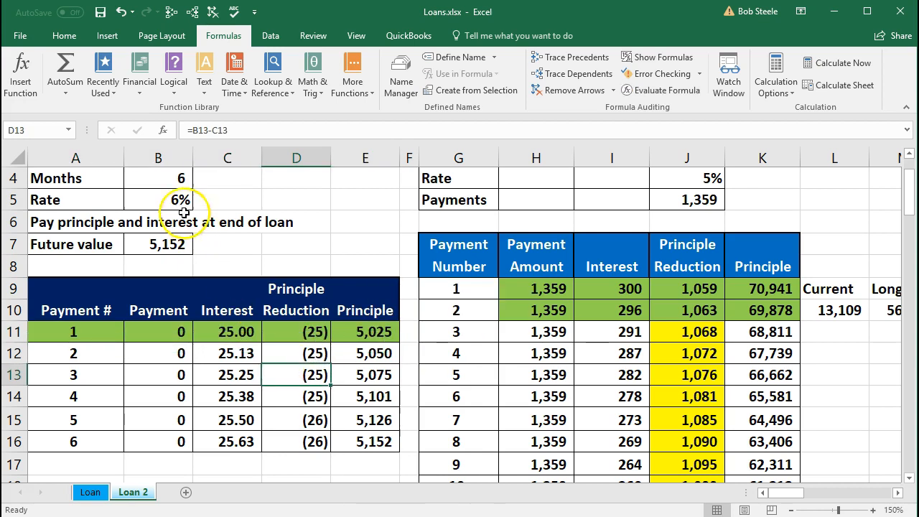
- Check the short-term loan's months and amount against the interest and principle formulas in the payment 1 row
left_click(171, 180)
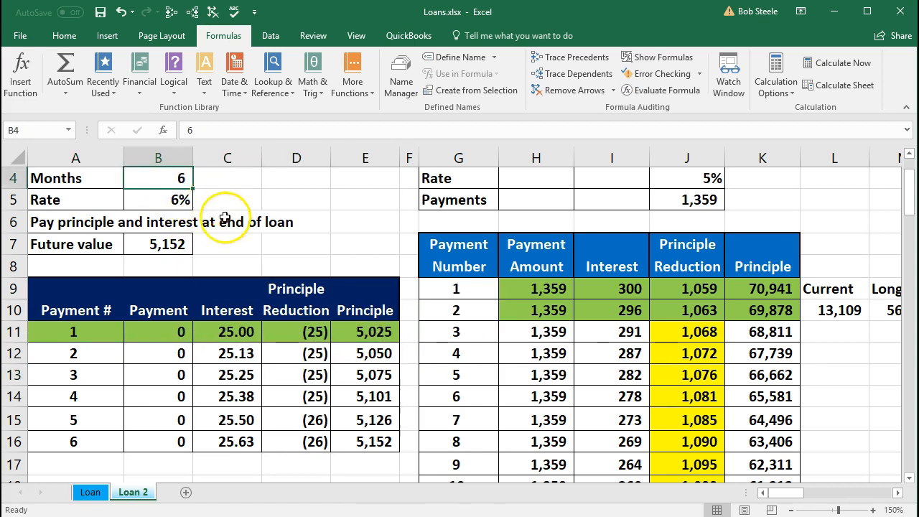
left_click(351, 335)
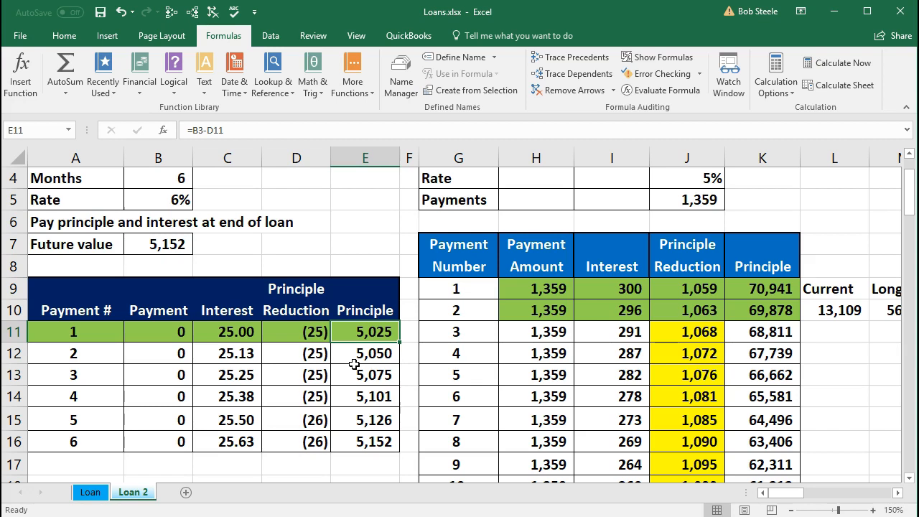
scroll(354, 365, "up", 1)
left_click(168, 237)
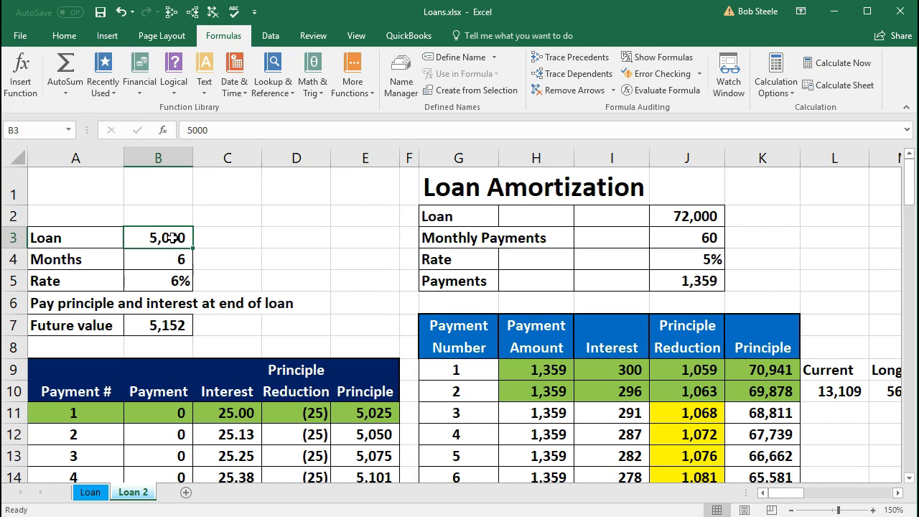
left_click(242, 415)
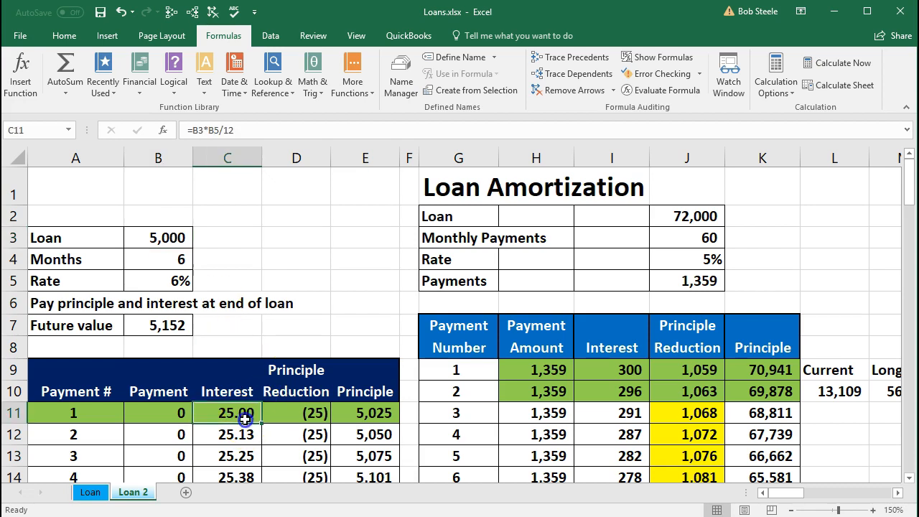
left_click(365, 413)
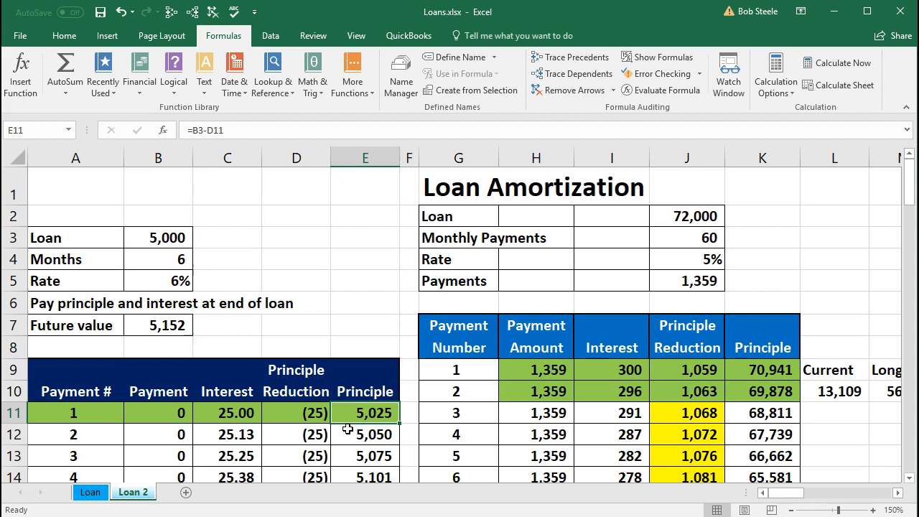
left_click(170, 236)
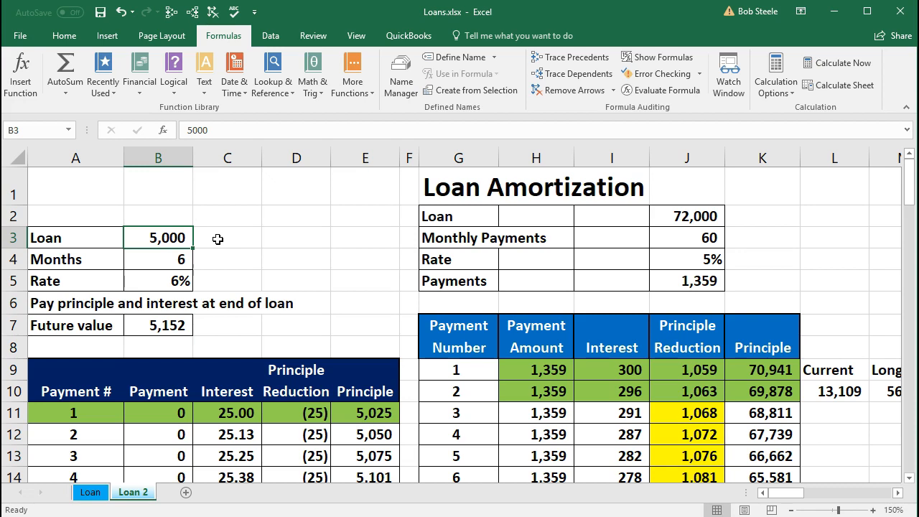
left_click(233, 413)
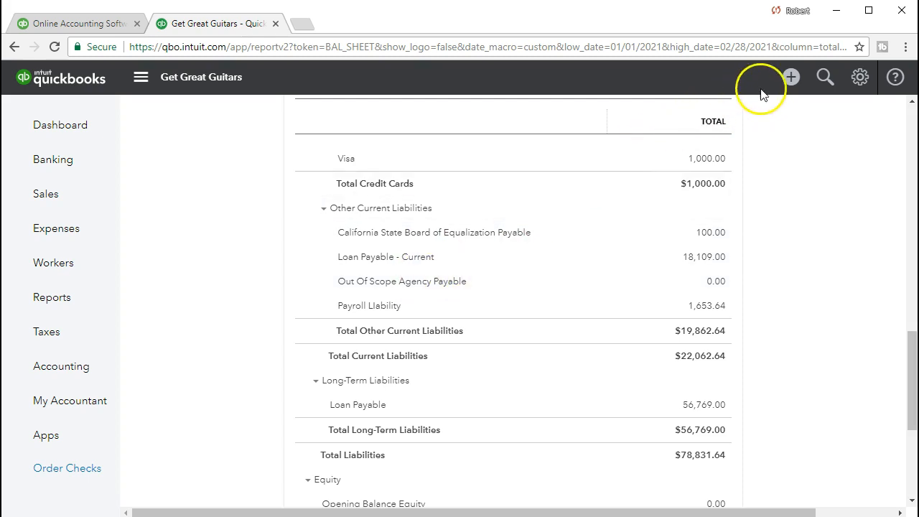
left_click(792, 78)
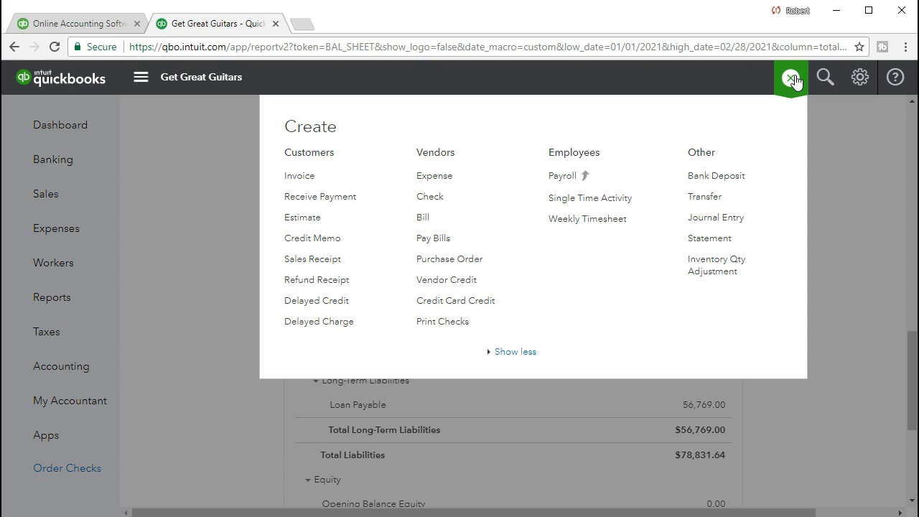
left_click(734, 220)
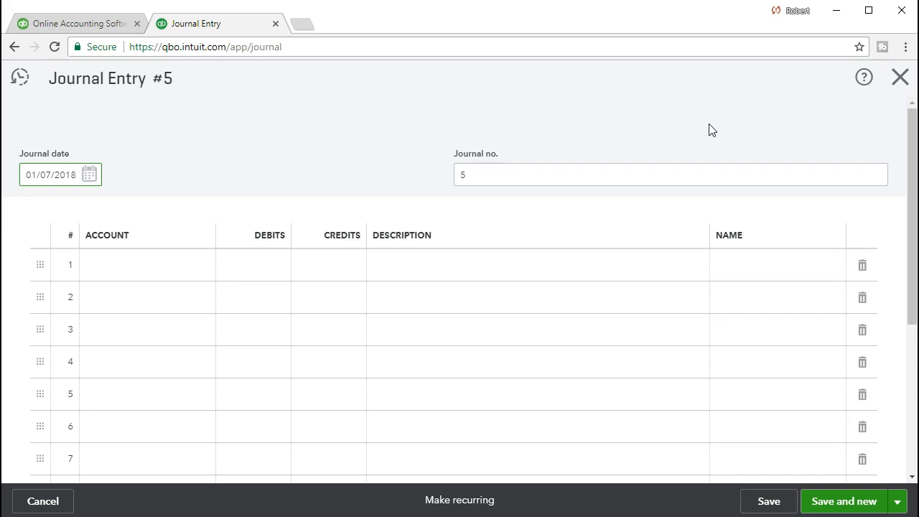
left_click(899, 79)
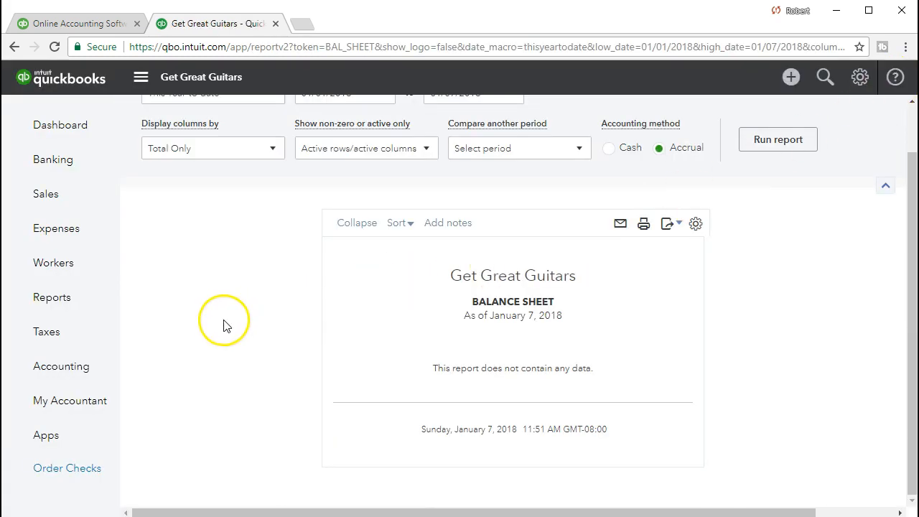
- Open the Chart of Accounts in QuickBooks and go to the start of the account list
left_click(43, 381)
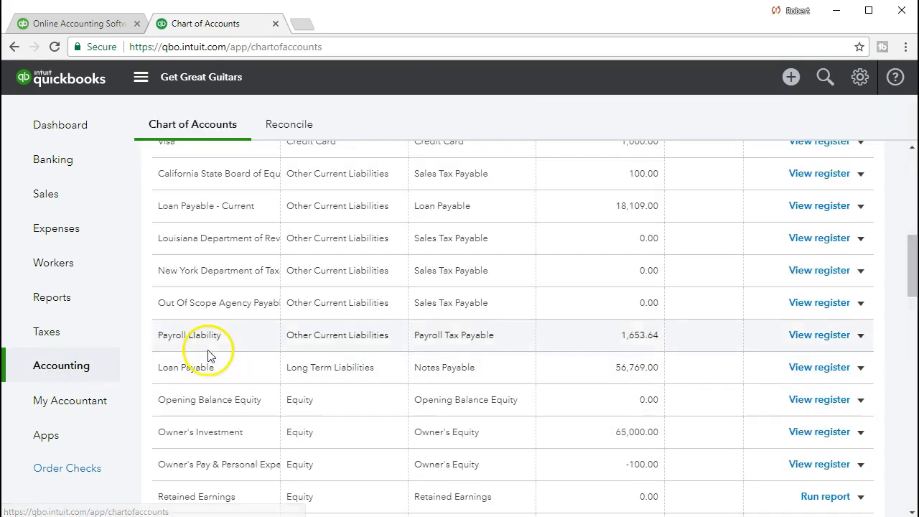
scroll(205, 352, "up", 10)
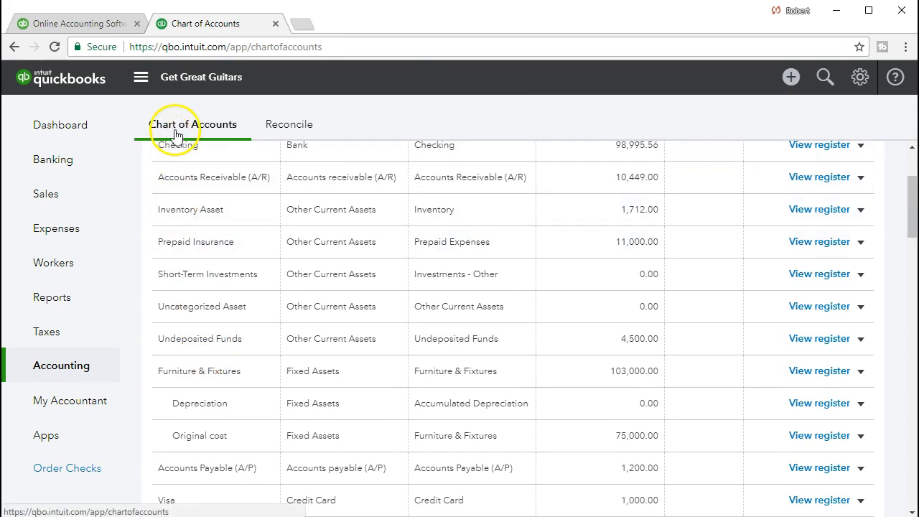
scroll(242, 309, "up", 2)
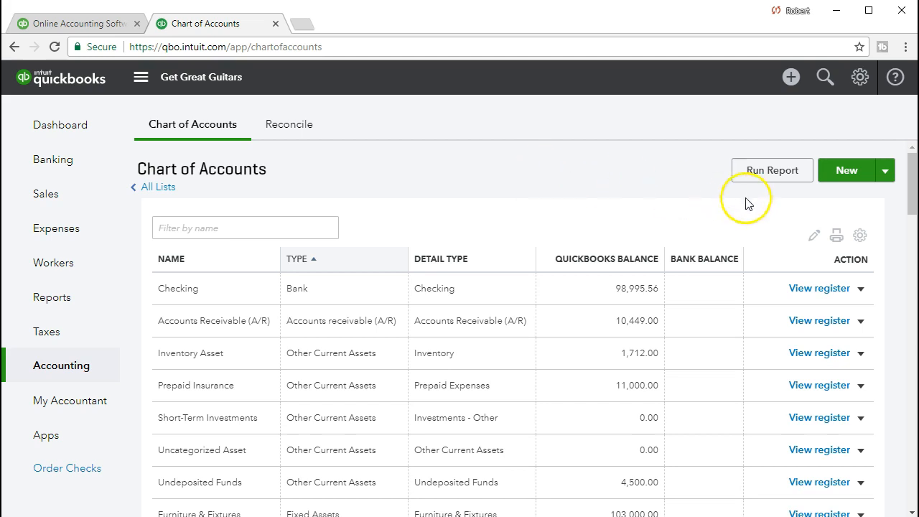
- Start a new account with category type Other Current Liabilities and detail type Other Current Liabilities
left_click(837, 177)
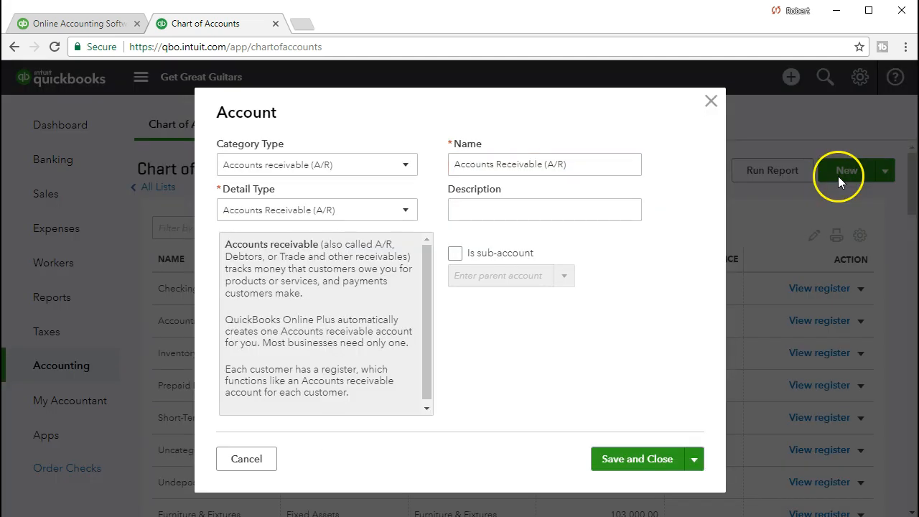
left_click(412, 174)
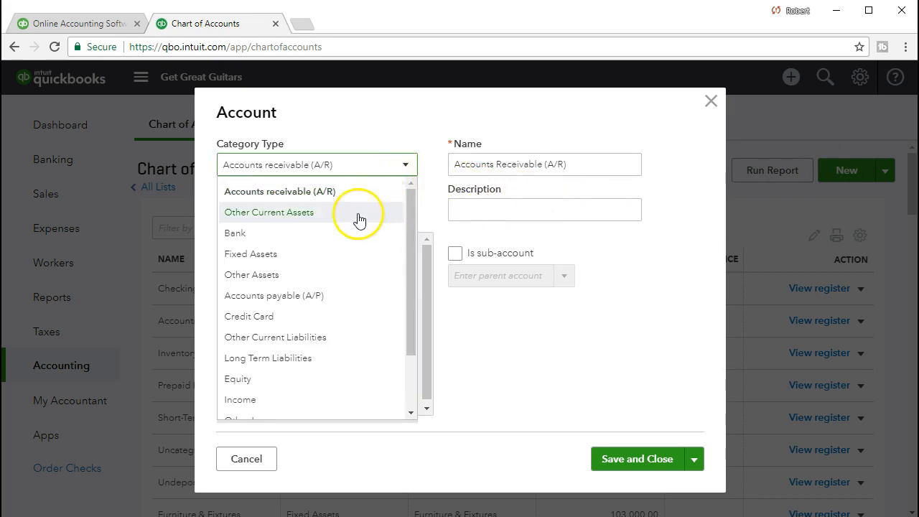
left_click(302, 345)
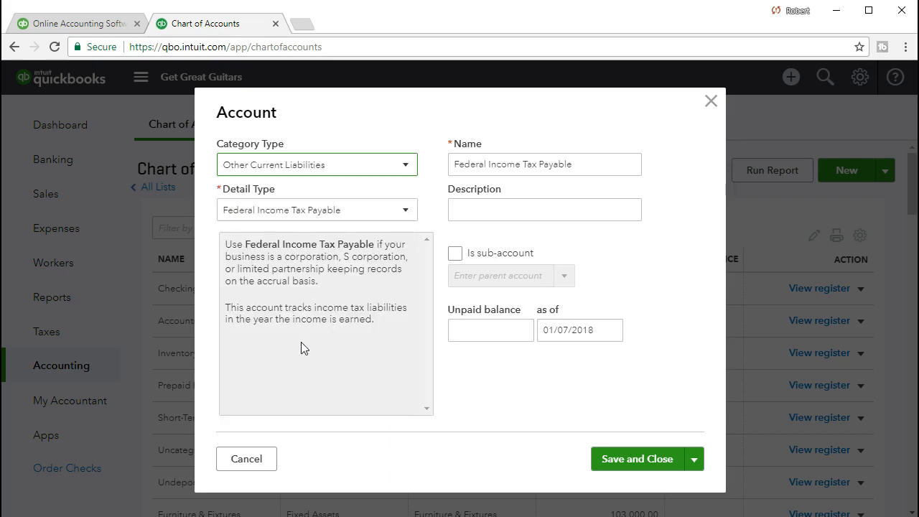
left_click(405, 213)
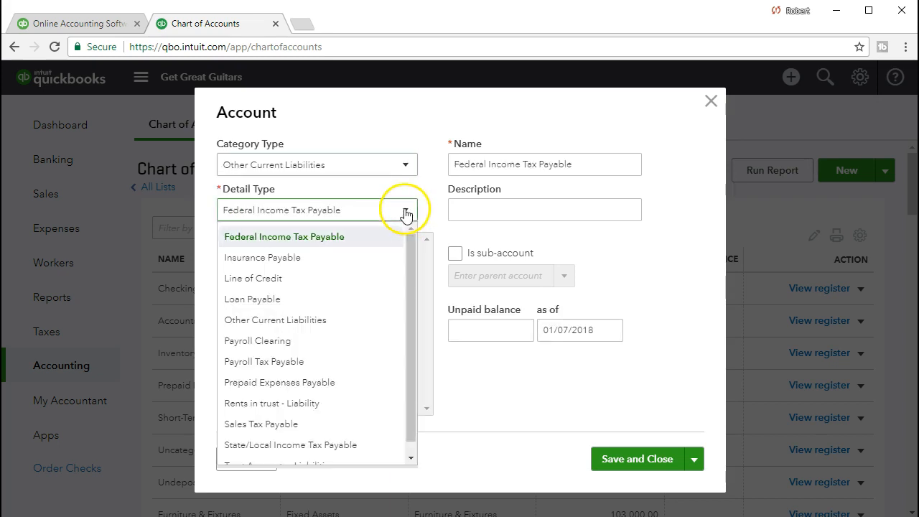
left_click(359, 321)
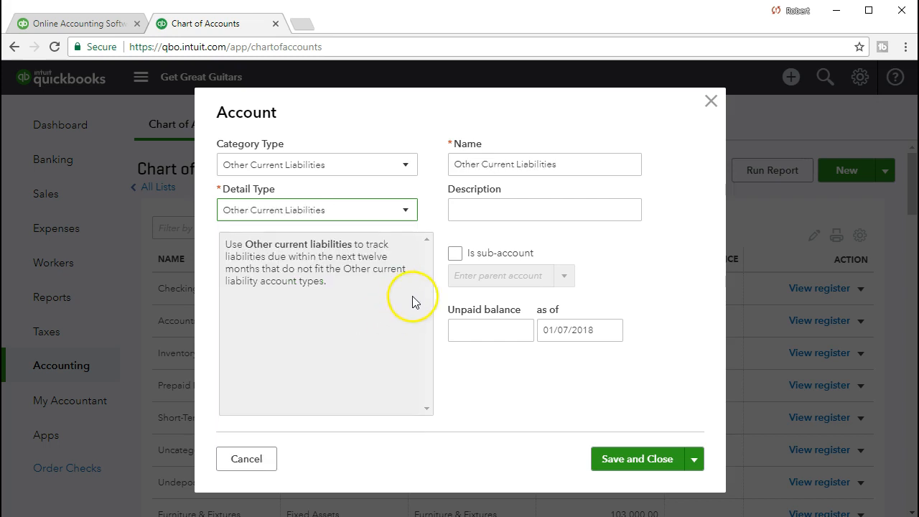
- Name the new account "Interest payable", leave its description empty, and save it
left_click_drag(566, 161, 435, 174)
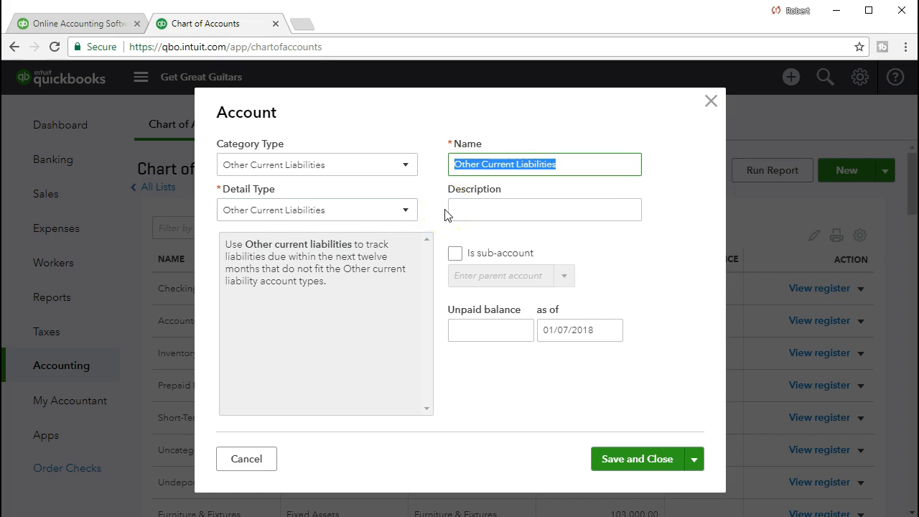
type("Intere")
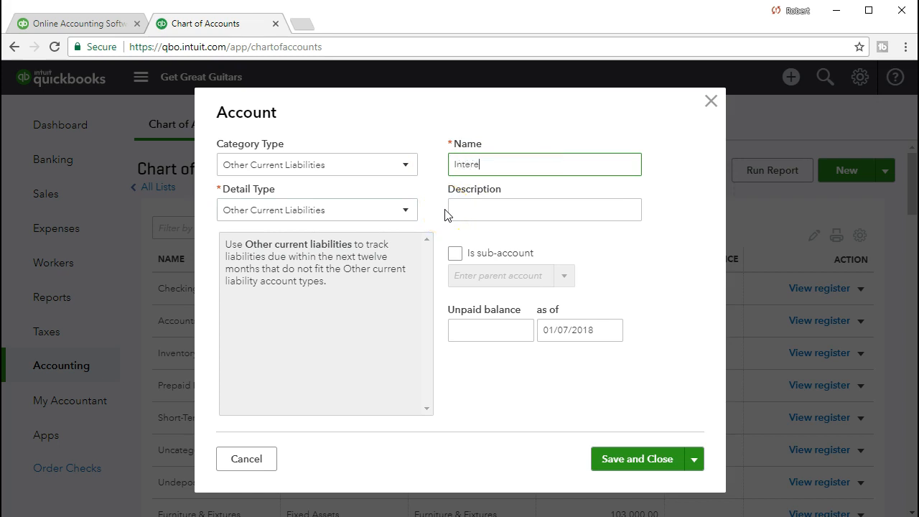
type("st payable")
left_click(476, 215)
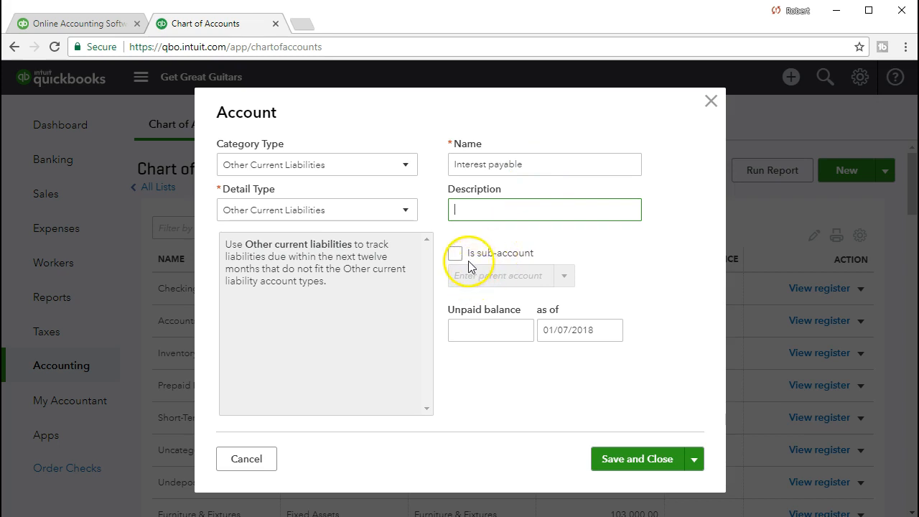
left_click(610, 462)
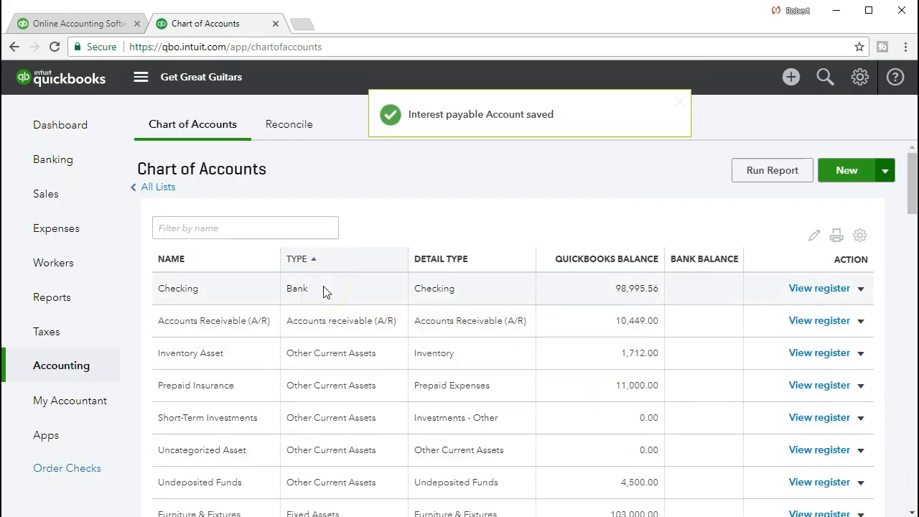
- Find the Interest payable account in the Chart of Accounts and open its register
scroll(343, 290, "down", 1)
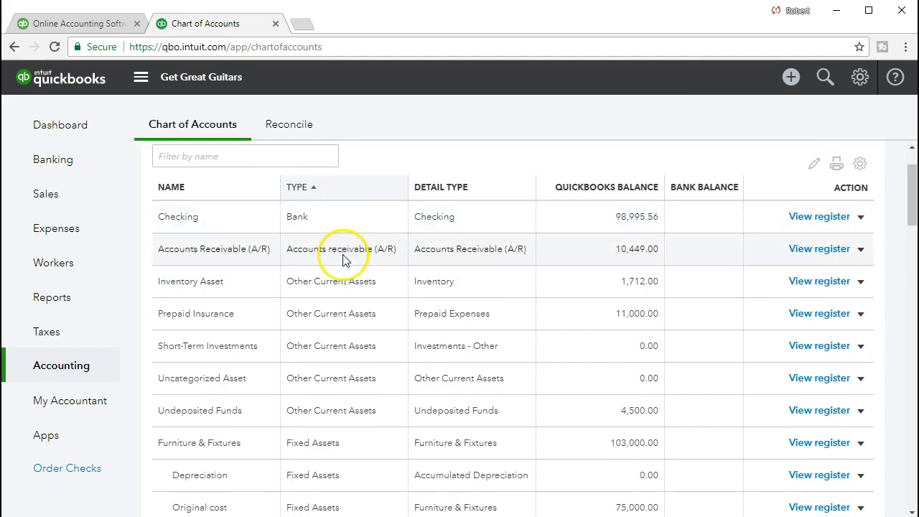
scroll(344, 283, "down", 1)
scroll(346, 285, "down", 2)
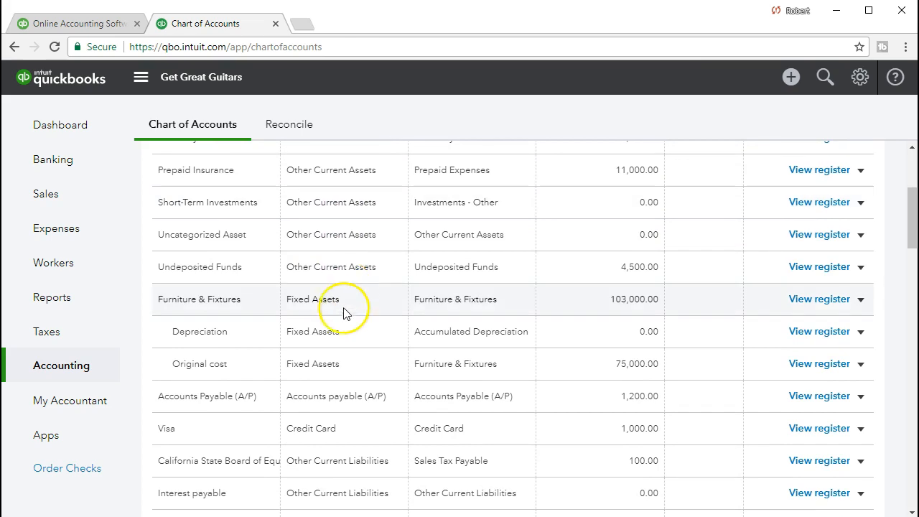
scroll(345, 293, "down", 1)
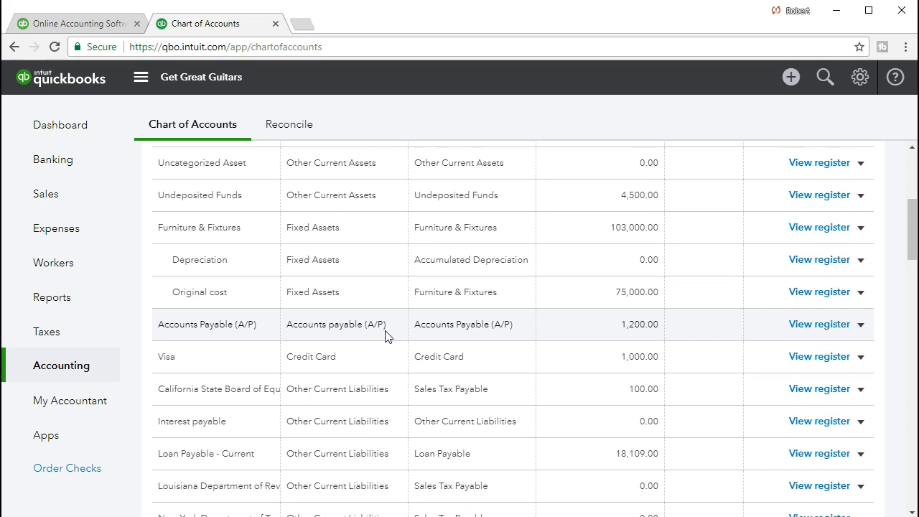
scroll(378, 367, "down", 1)
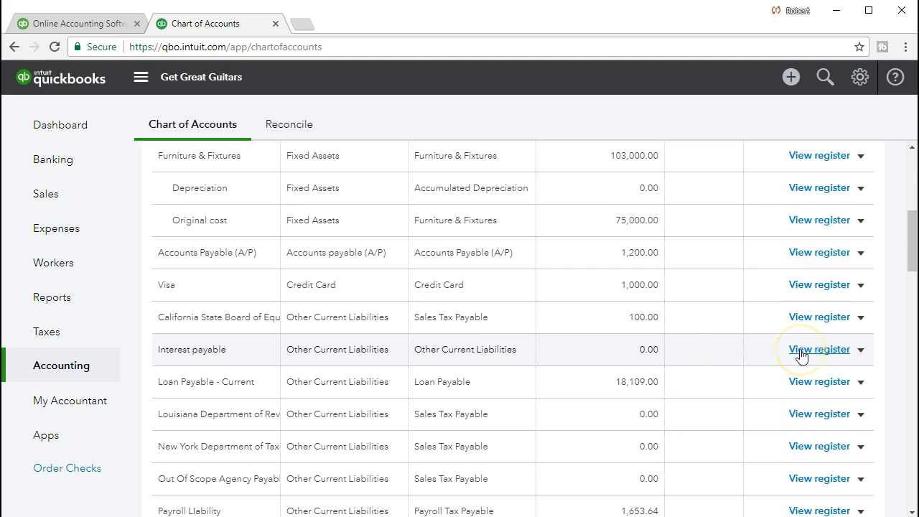
left_click(836, 351)
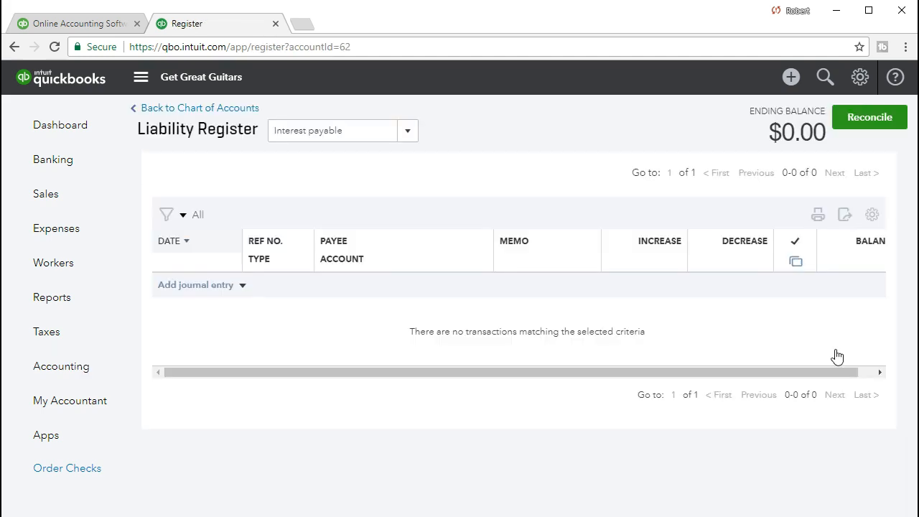
- Add a journal entry to the Interest payable register and date it 02/28/2021
left_click(243, 287)
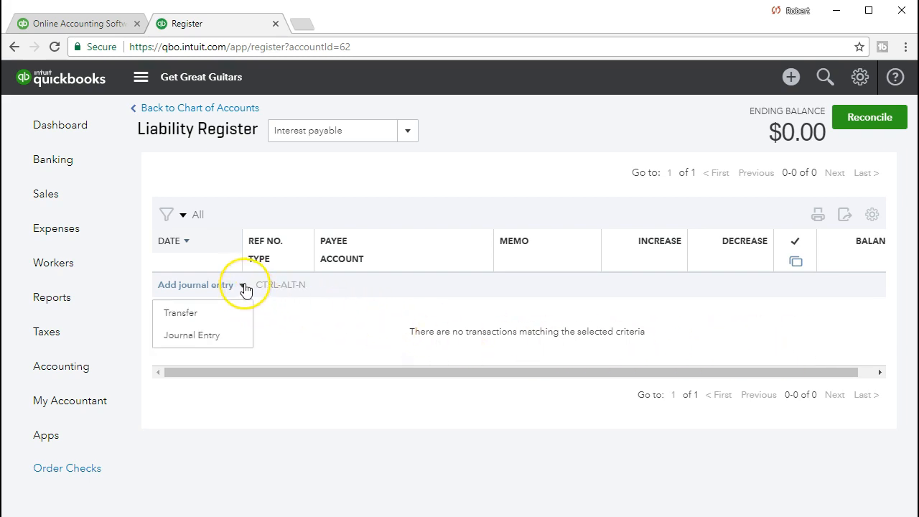
left_click(230, 343)
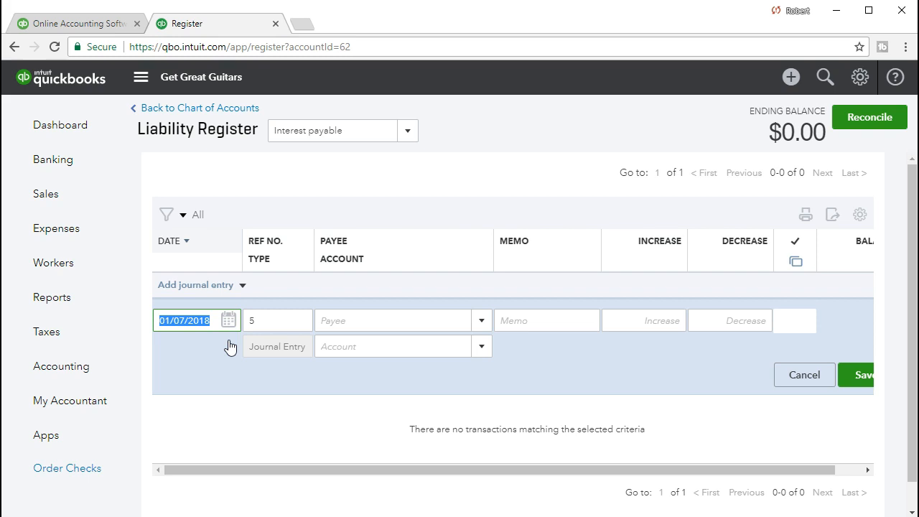
type("022821")
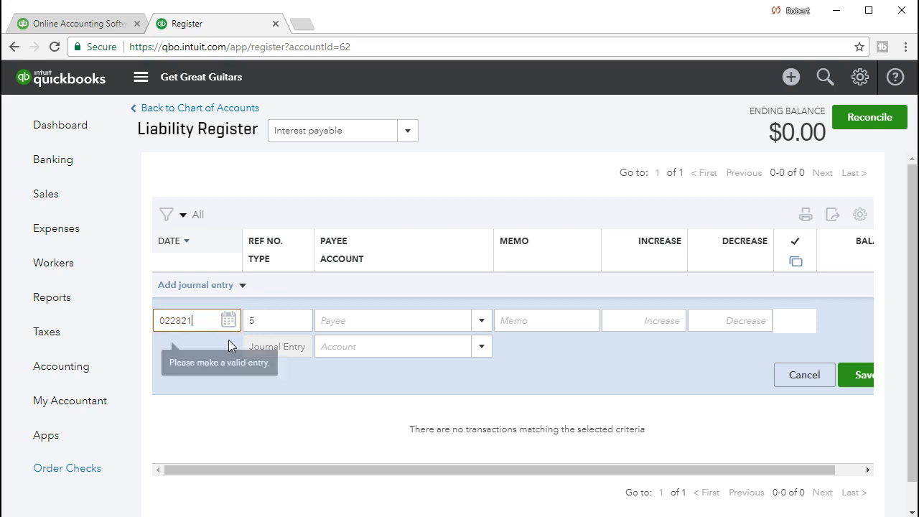
key("Tab")
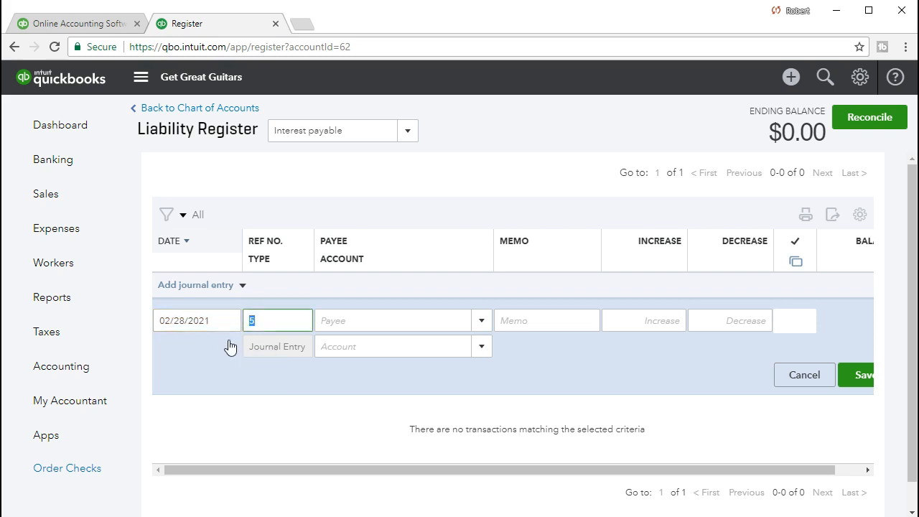
- Enter the memo "Adjusting Entry" and an increase of 25 for the journal entry, leaving the payee blank
key("Tab")
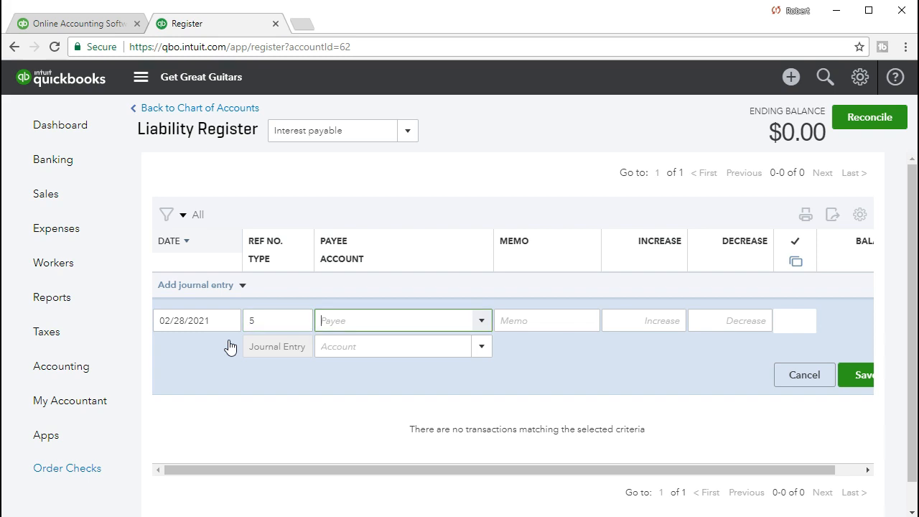
key("Tab")
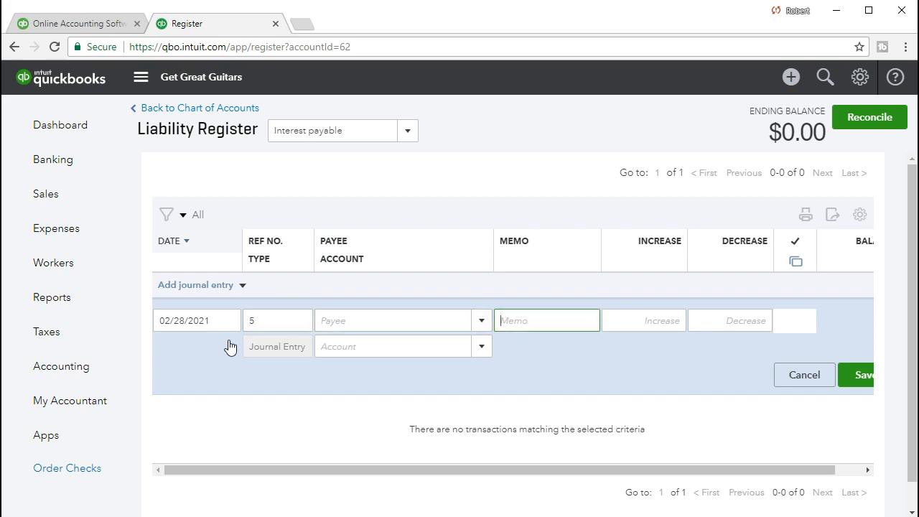
type("Adjusting Entry")
key("Tab")
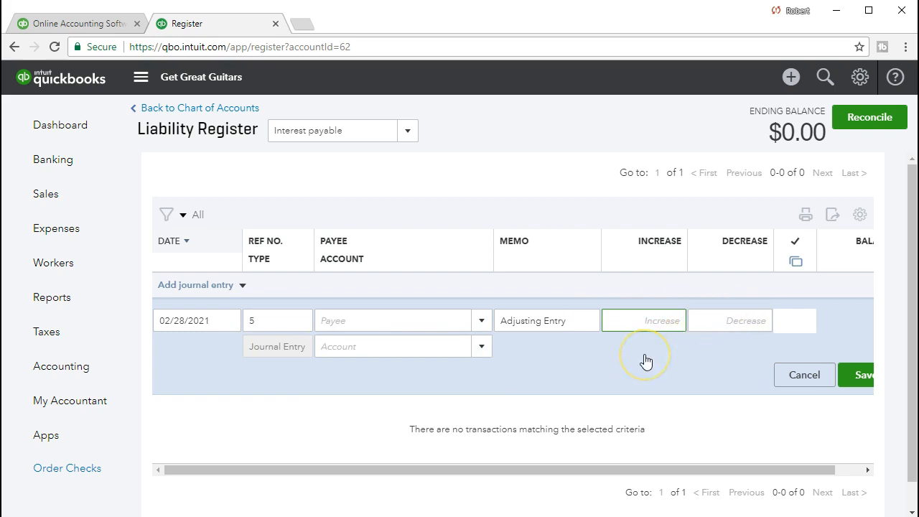
type("25")
key("Tab")
key("Tab")
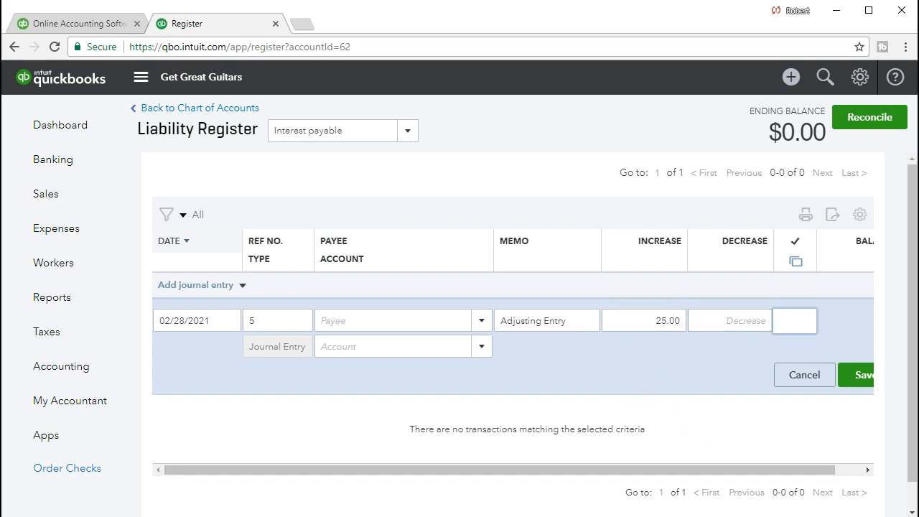
- Set the journal entry's offsetting account to Interest Expense and save the entry
left_click(378, 357)
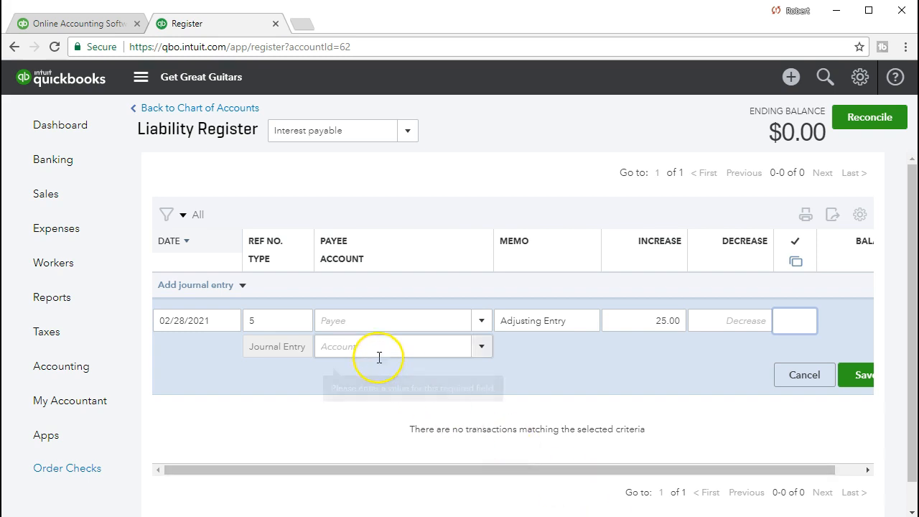
left_click(482, 347)
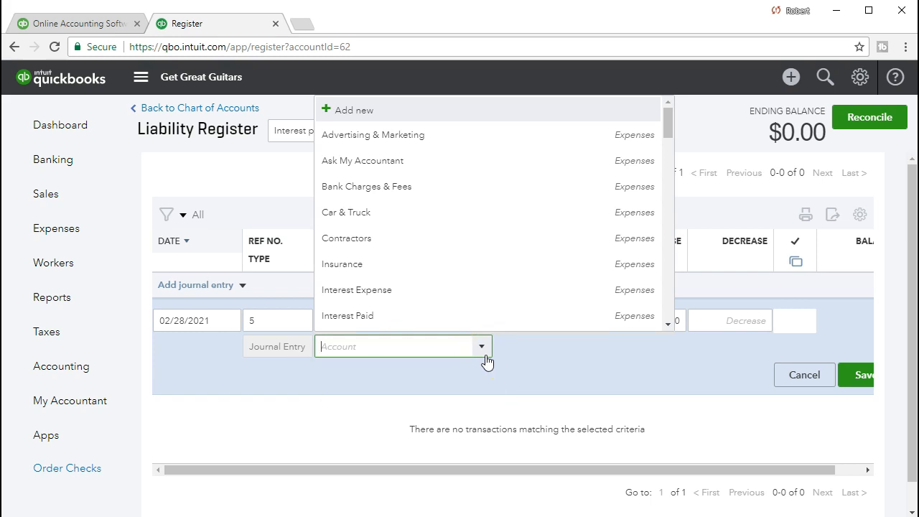
type("In")
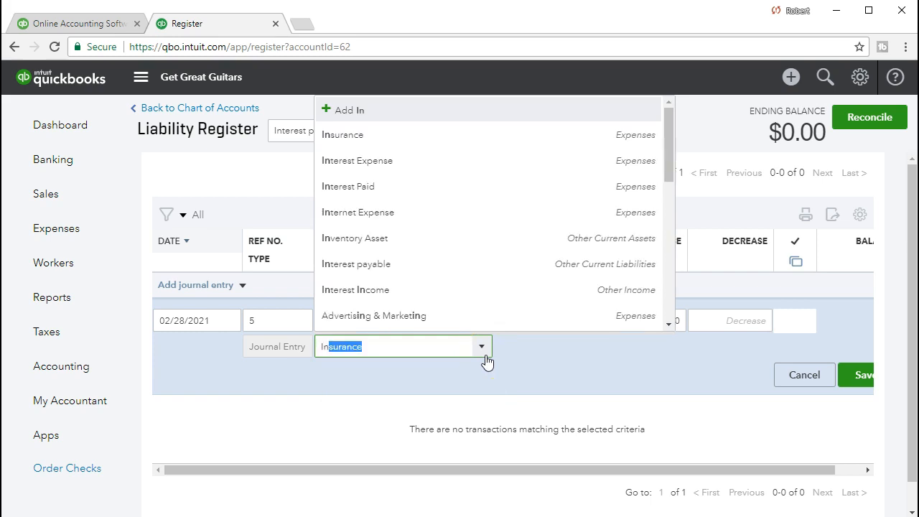
type("tere")
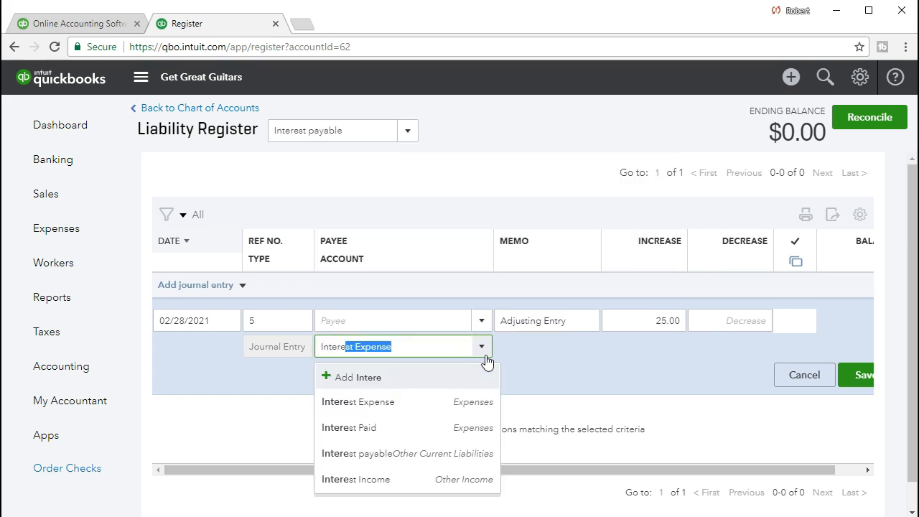
left_click(437, 408)
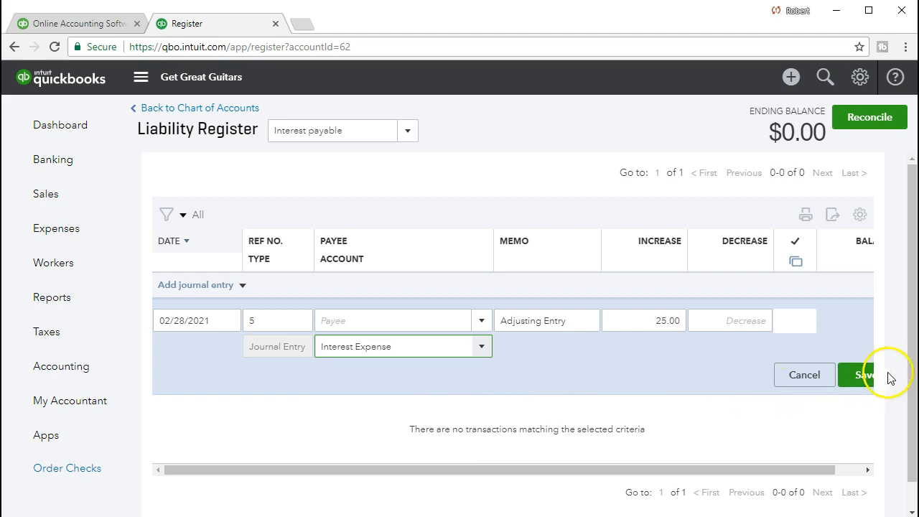
left_click(864, 375)
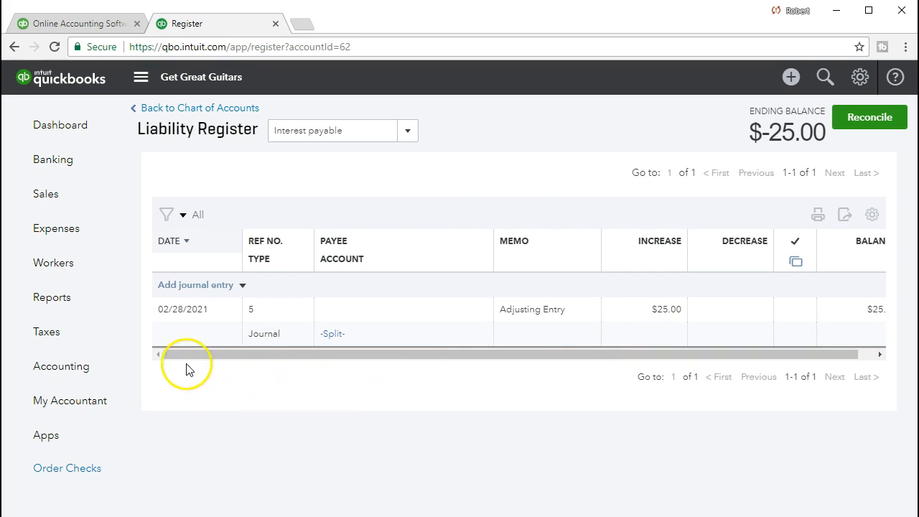
- Open the Balance Sheet report and run it for the period 01/01/2021 to 02/28/2021
left_click(100, 311)
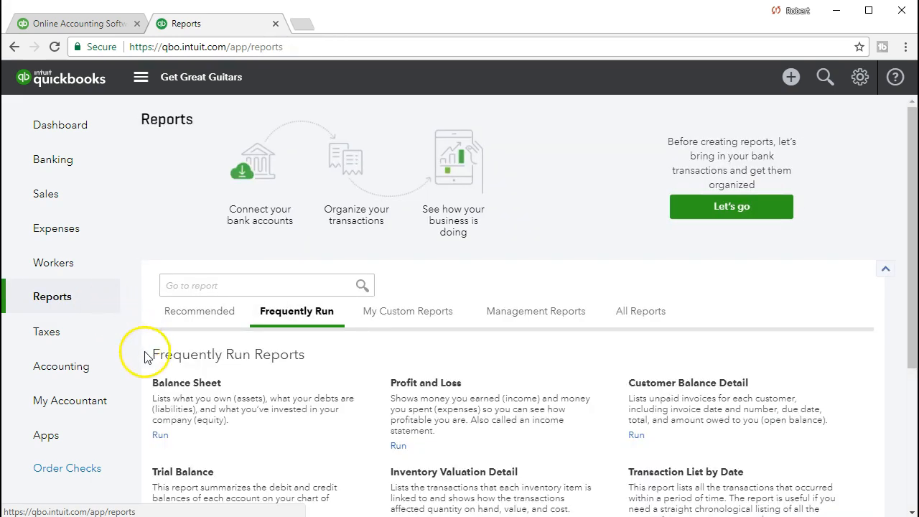
left_click(171, 393)
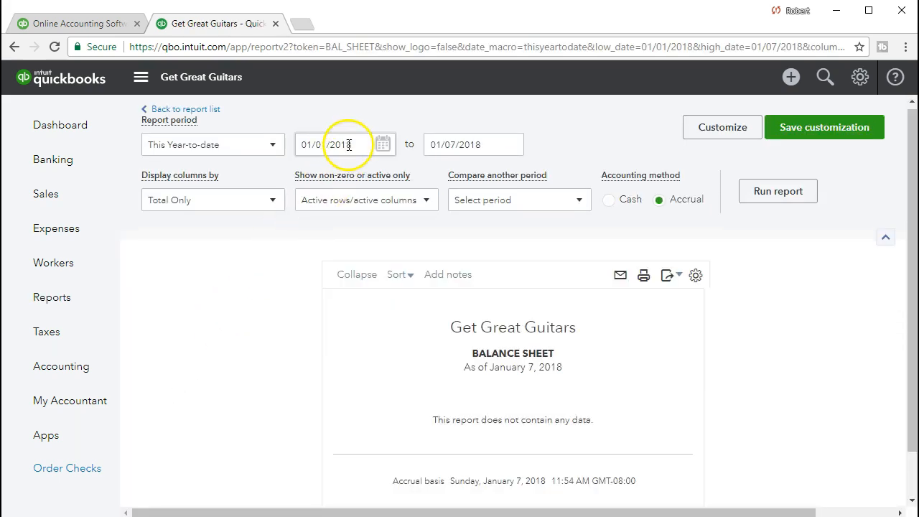
left_click_drag(355, 144, 153, 112)
type("01/01/2021")
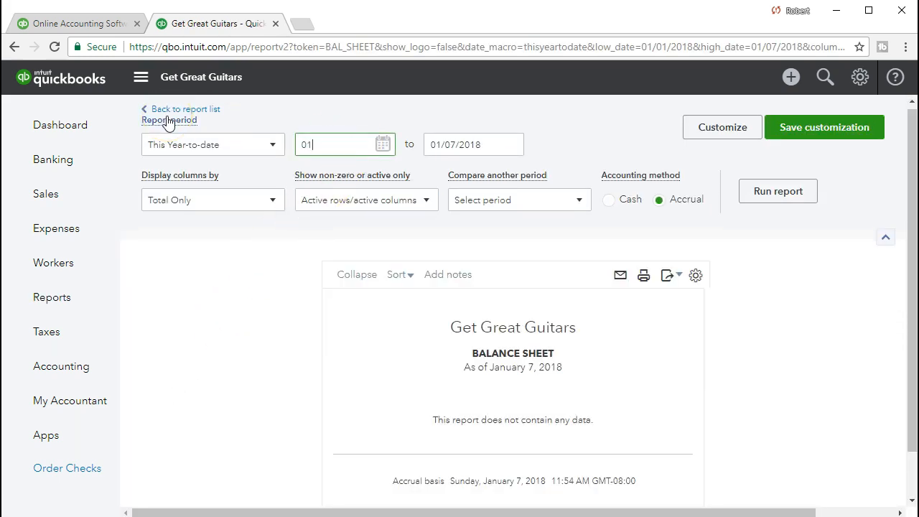
key("Tab")
type("0")
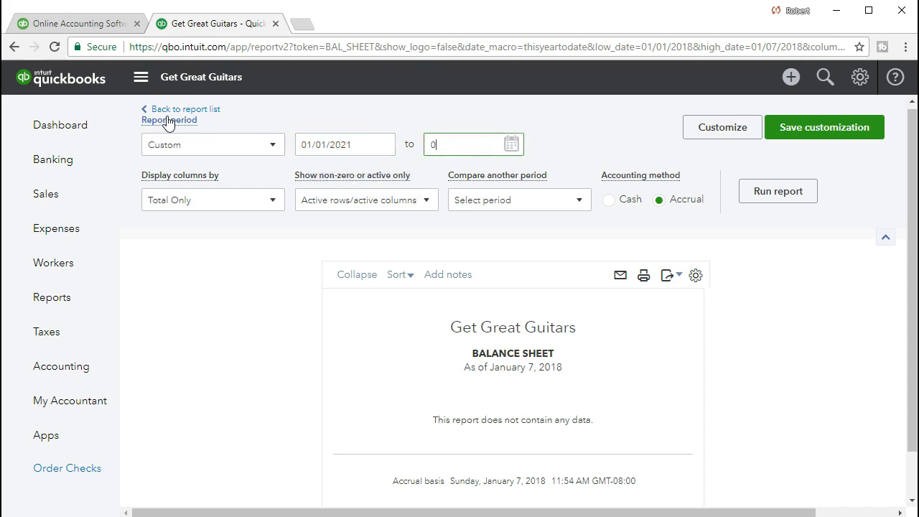
type("2/28/2021")
key("Tab")
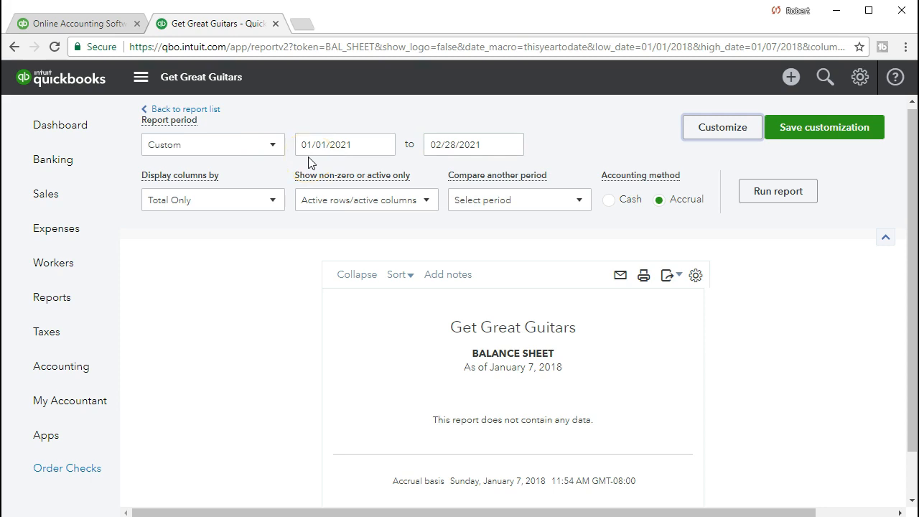
left_click(429, 146)
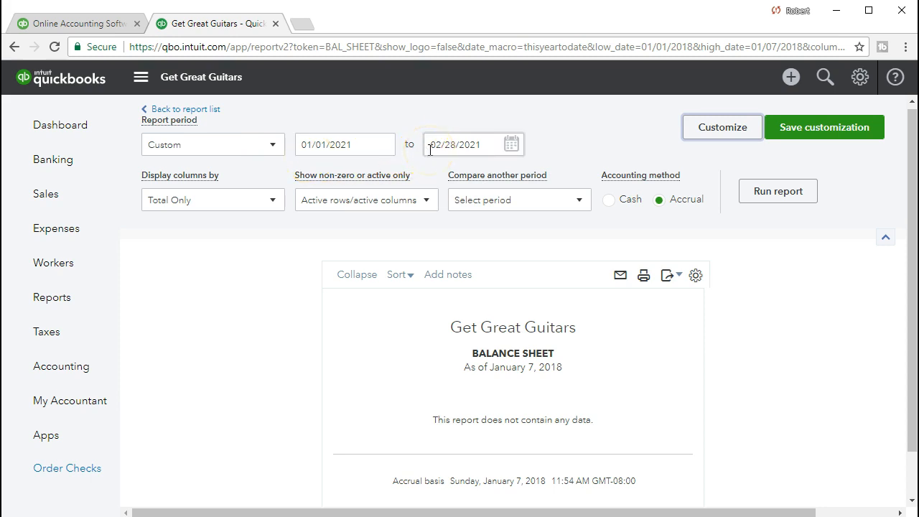
left_click(746, 203)
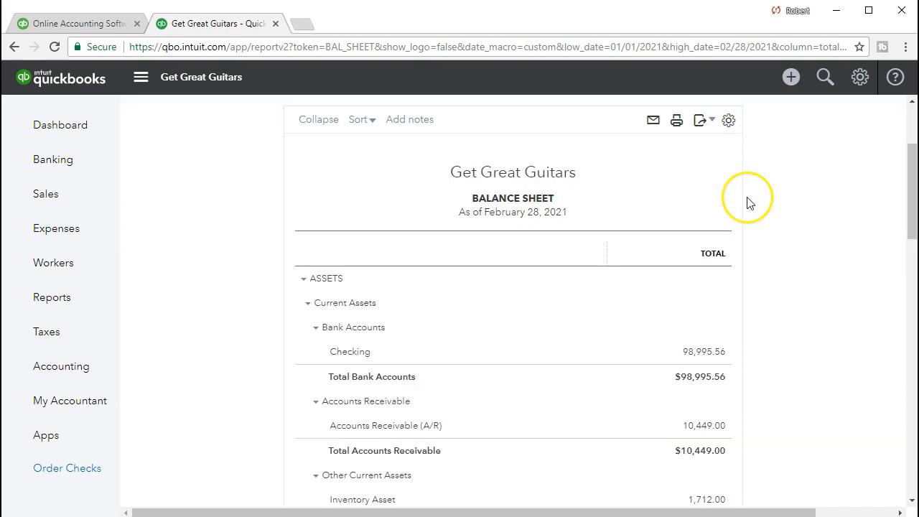
- Find the Other Current Liabilities on the balance sheet and open the transaction report behind Loan Payable - Current
scroll(556, 302, "up", 3)
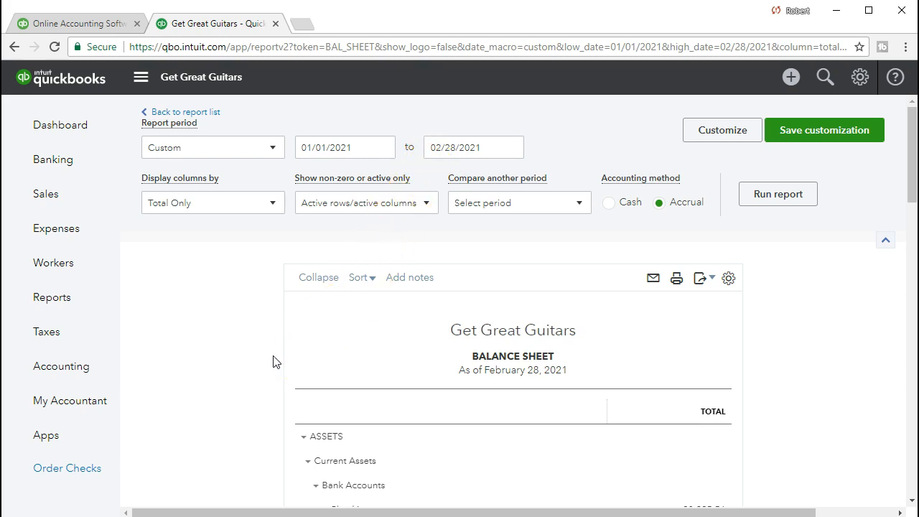
scroll(273, 361, "down", 8)
scroll(272, 361, "down", 2)
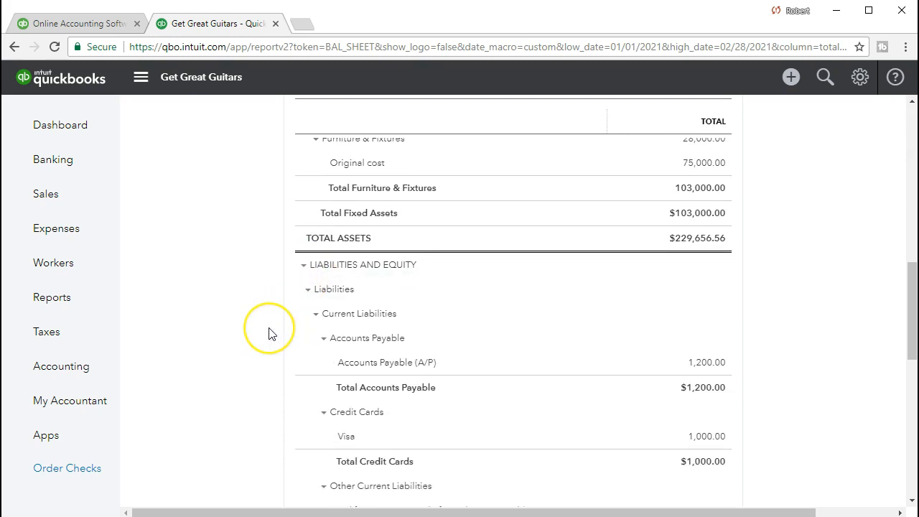
scroll(269, 332, "down", 3)
scroll(269, 332, "down", 2)
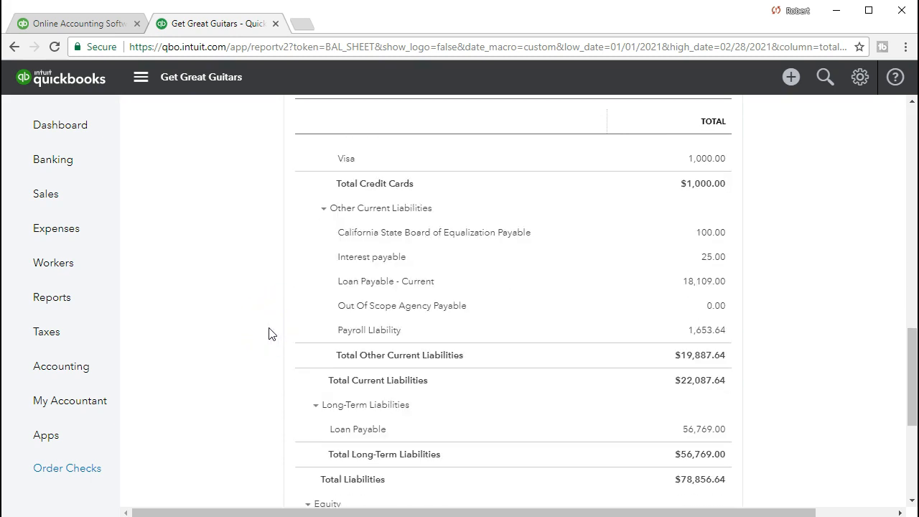
scroll(269, 332, "up", 1)
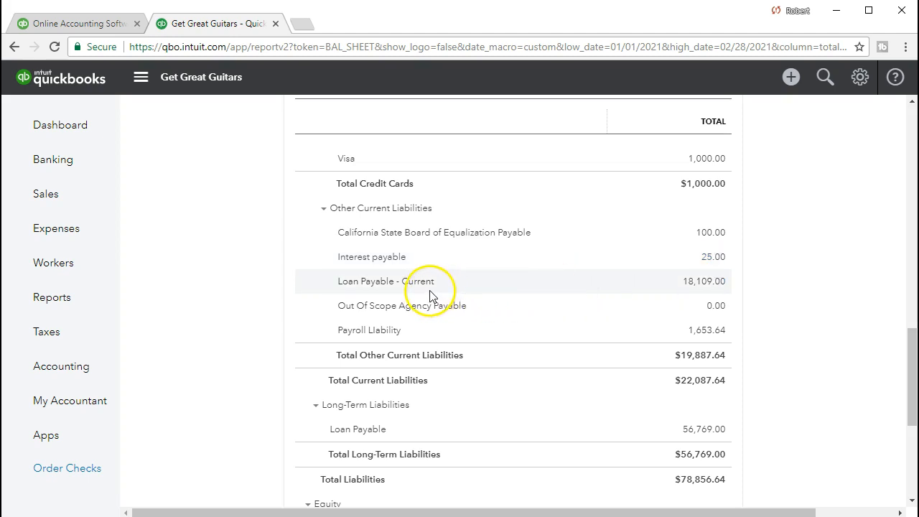
left_click(704, 281)
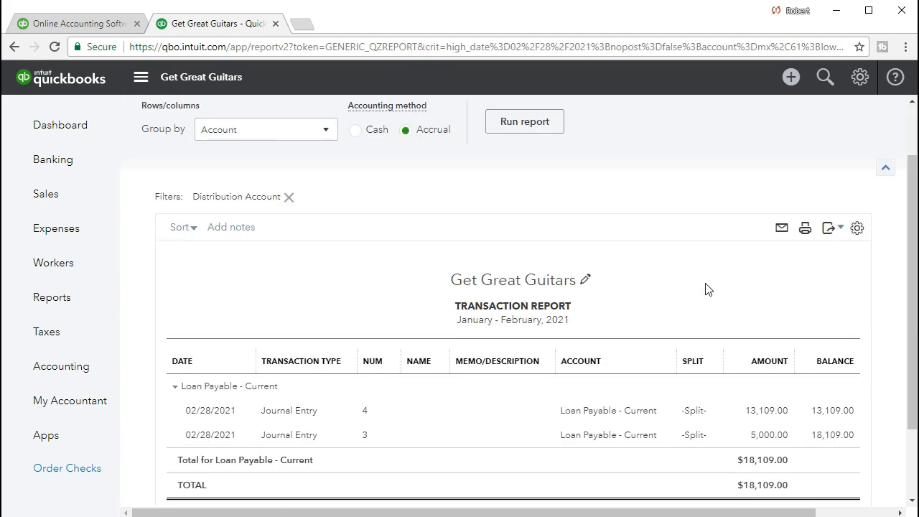
- Examine the two journal entries making up Loan Payable - Current and return to the balance sheet
scroll(707, 289, "down", 1)
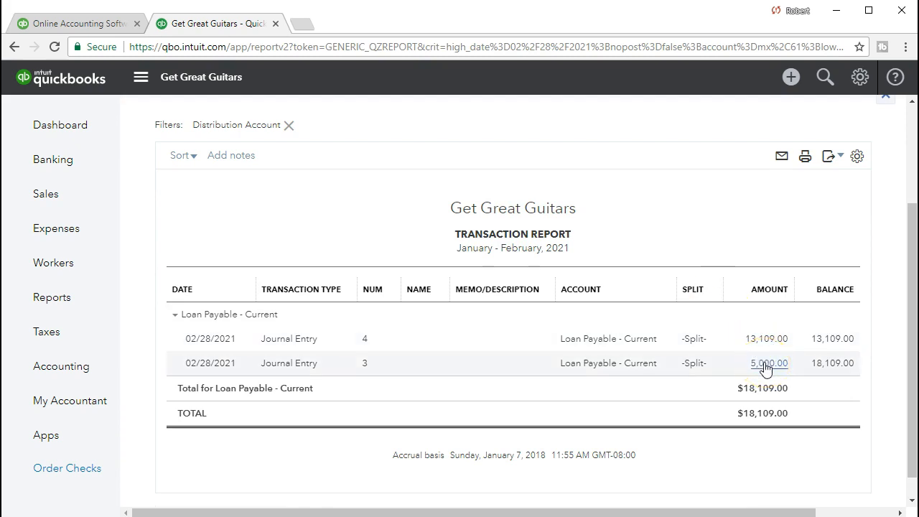
left_click(765, 342)
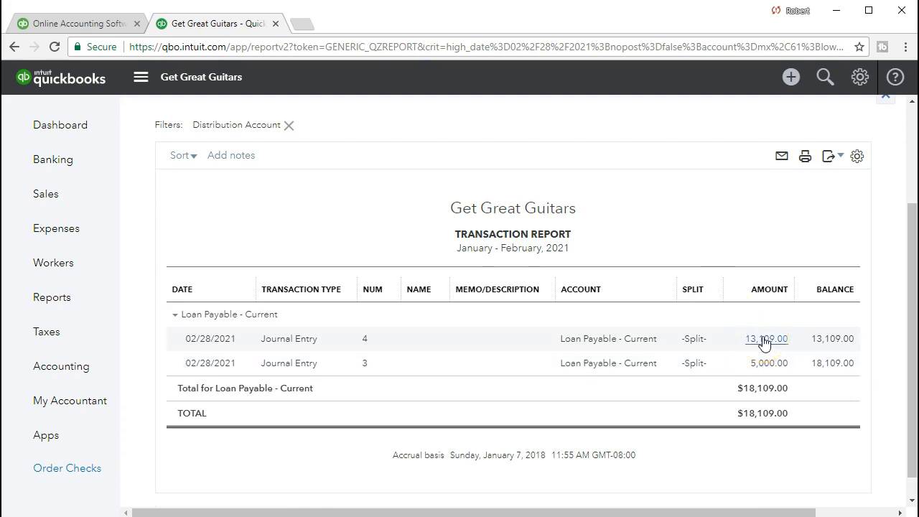
left_click(765, 341)
left_click(767, 365)
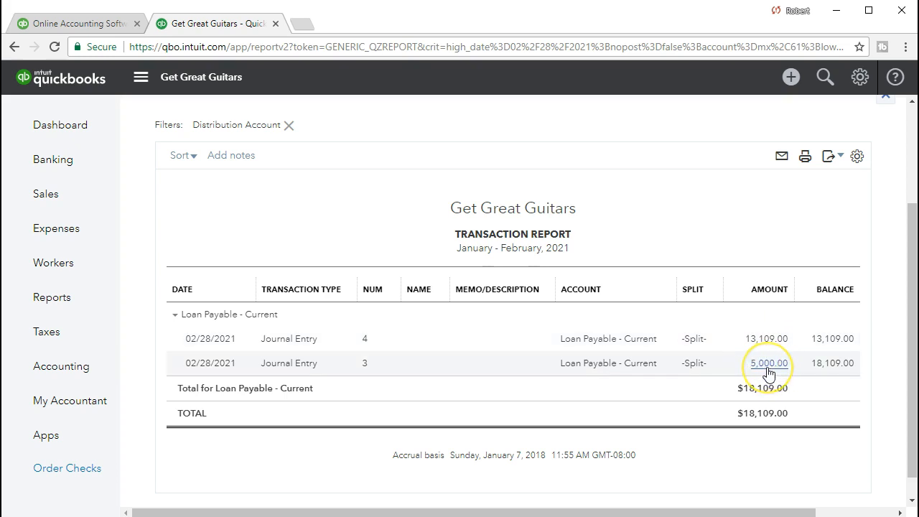
scroll(428, 424, "up", 2)
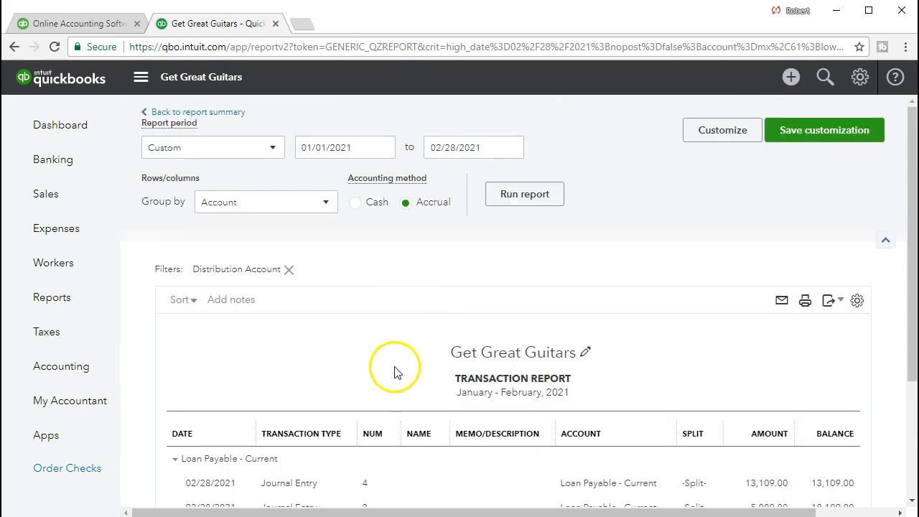
left_click(237, 114)
- Compare Interest payable on the balance sheet with the first payment's principle on the Loan 2 sheet of Loans.xlsx in Excel, and return to QuickBooks
scroll(502, 312, "down", 3)
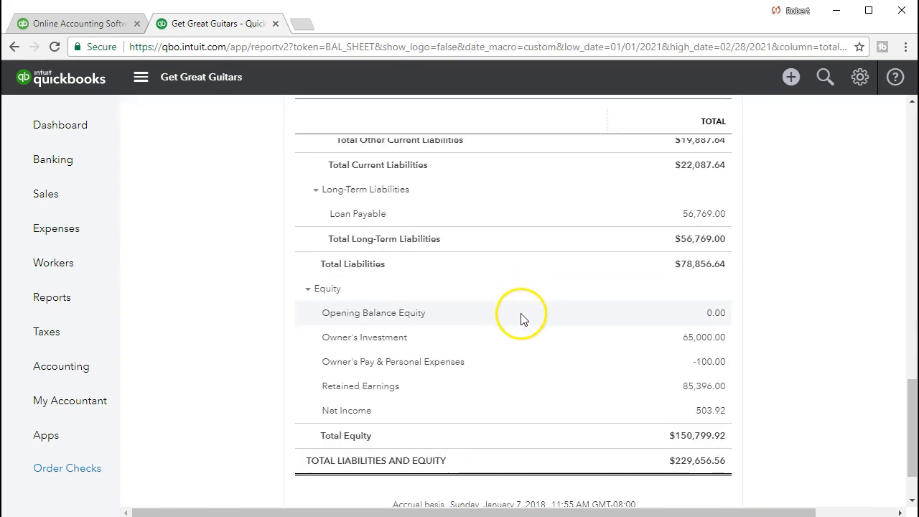
scroll(548, 334, "up", 5)
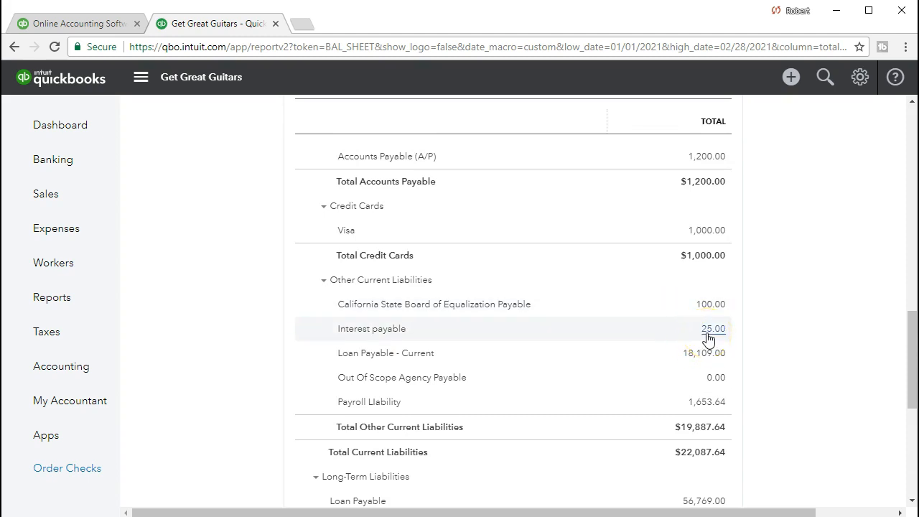
left_click(505, 515)
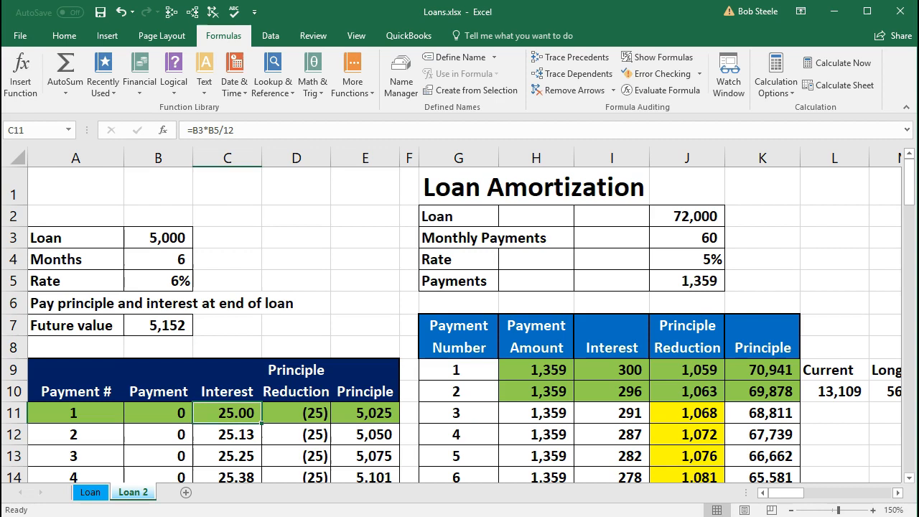
left_click(382, 411)
left_click(355, 407)
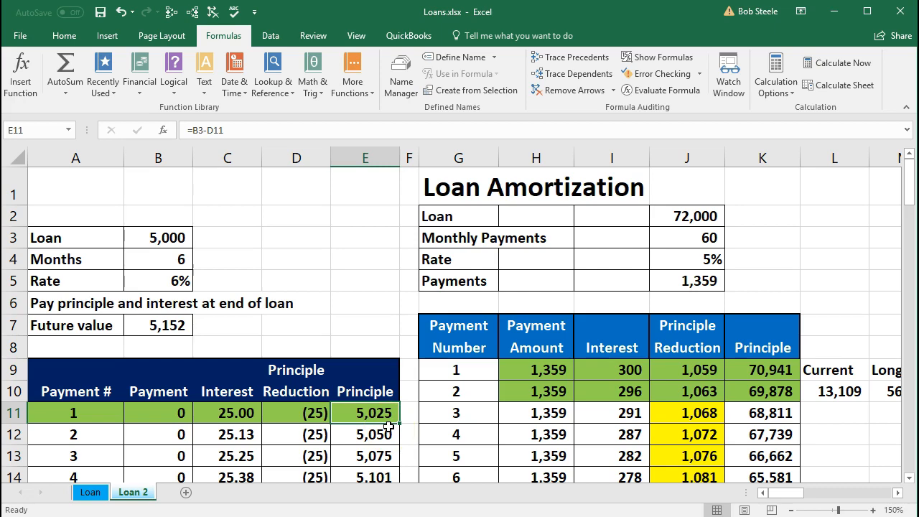
left_click(835, 12)
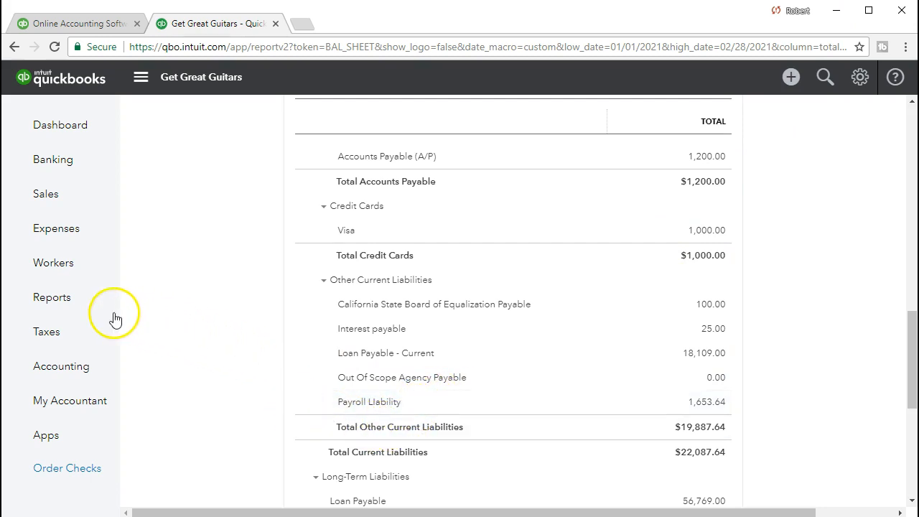
- Open the Profit and Loss report and run it for the period 01/01/2021 to 02/28/2021
left_click(86, 307)
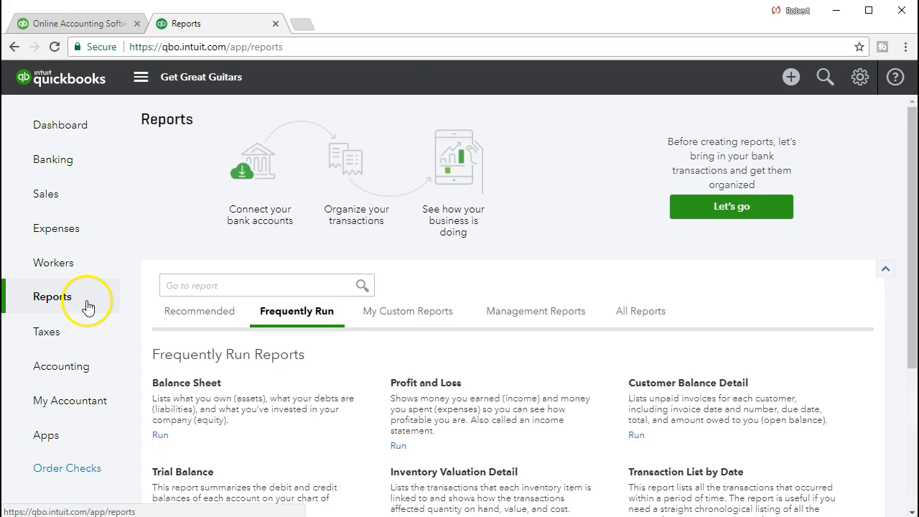
scroll(263, 337, "down", 1)
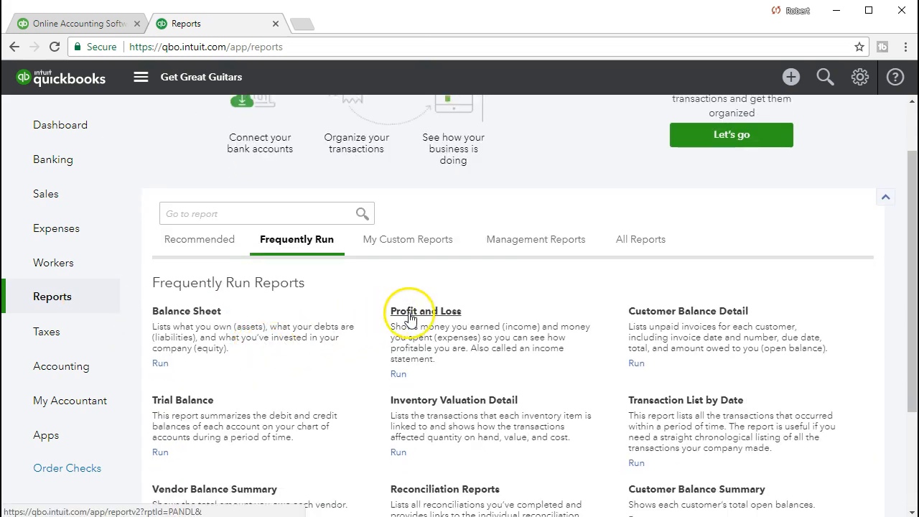
left_click(452, 319)
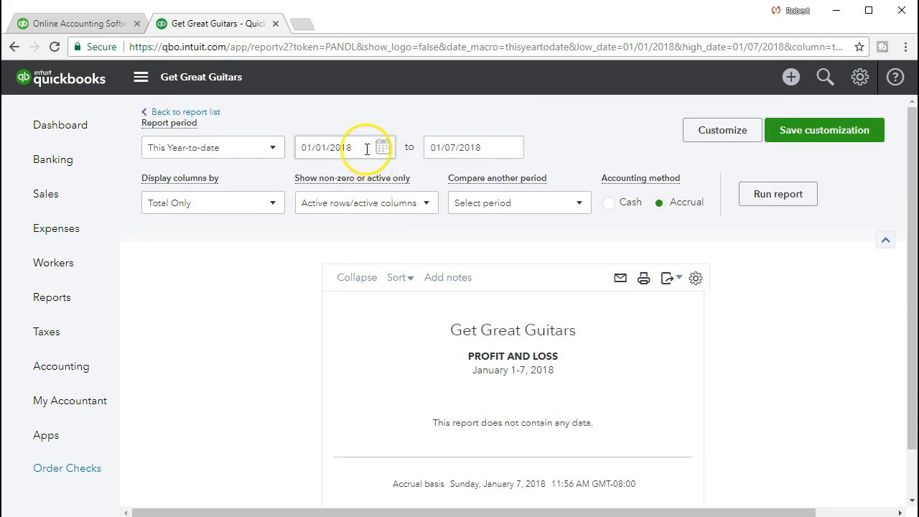
type("01/01/2021")
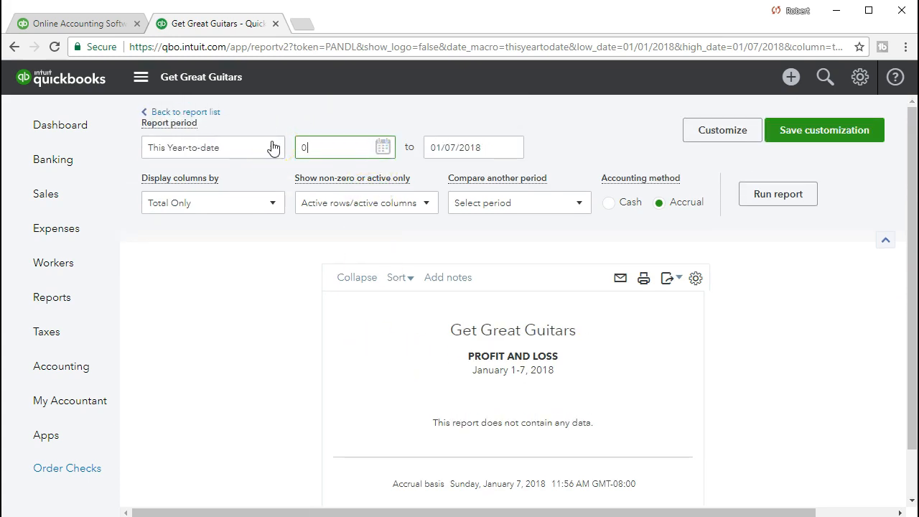
key("Tab")
type("02282021")
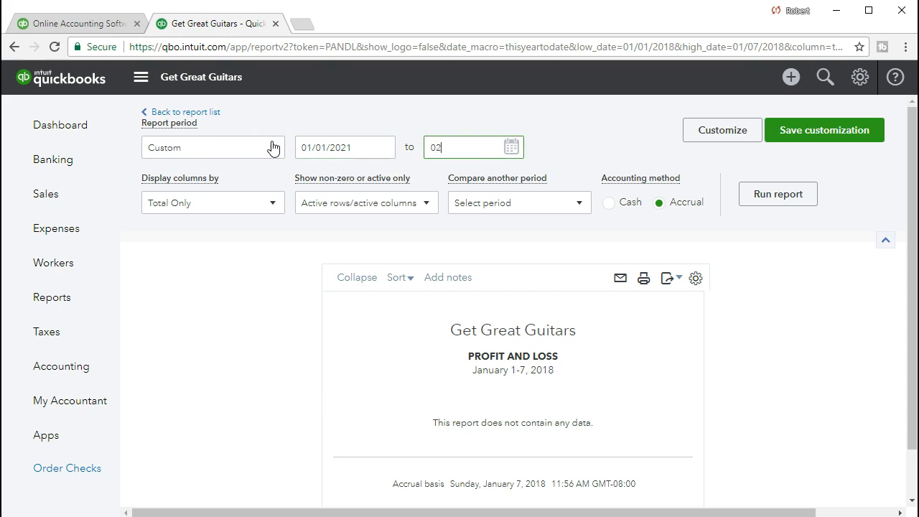
key("Tab")
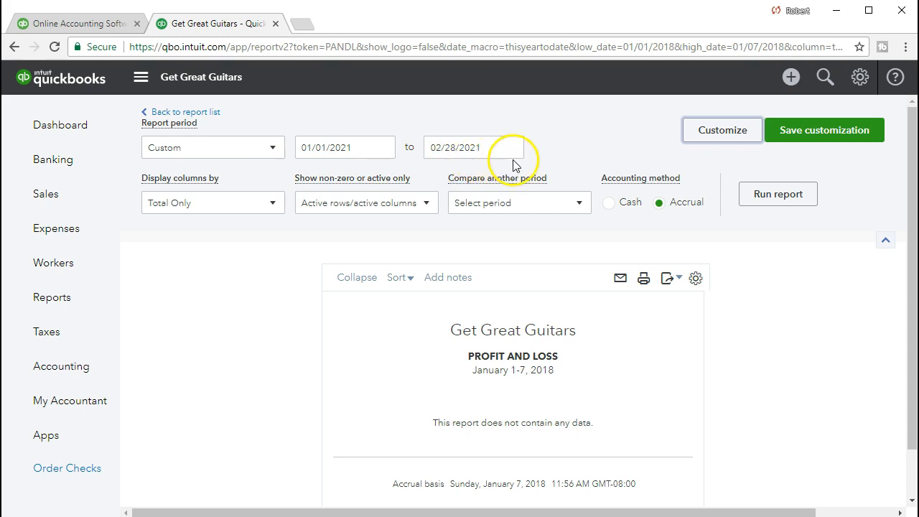
left_click(751, 202)
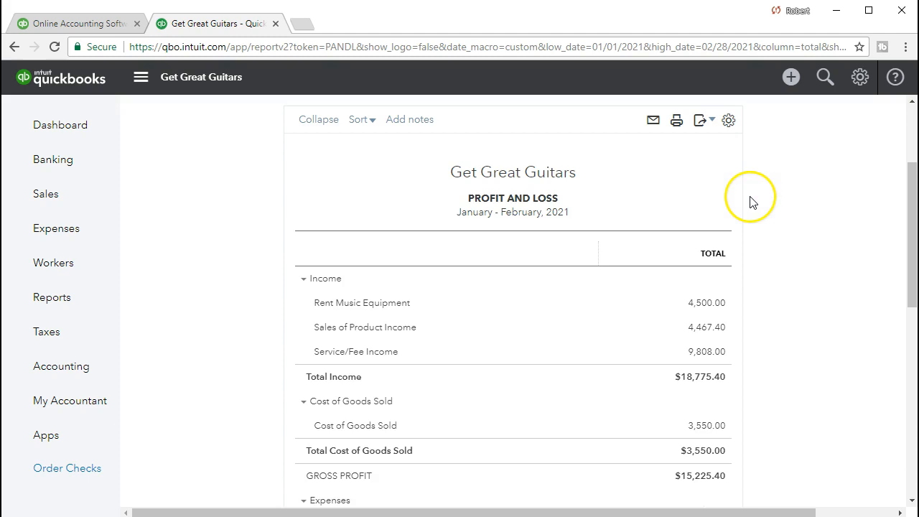
- Drill into Interest Expense on the Profit and Loss report and open its 02/28/2021 journal entry
scroll(785, 310, "down", 3)
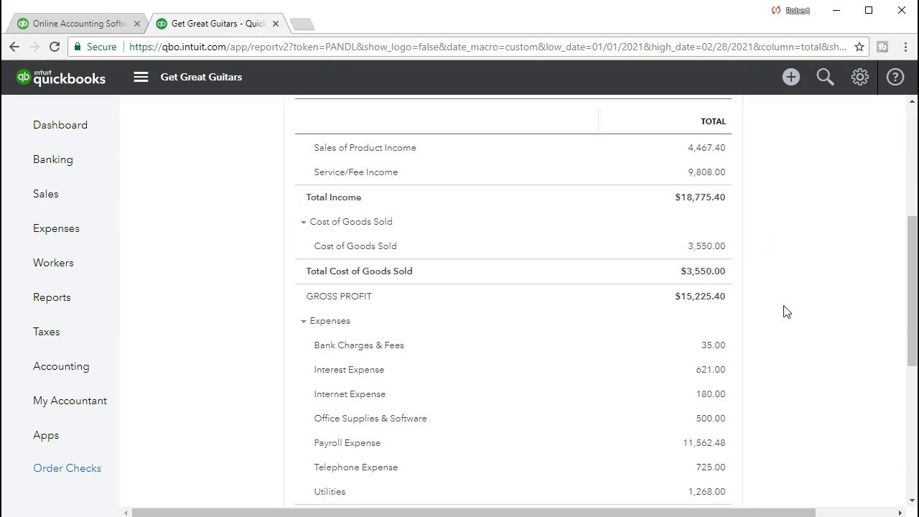
scroll(786, 311, "down", 1)
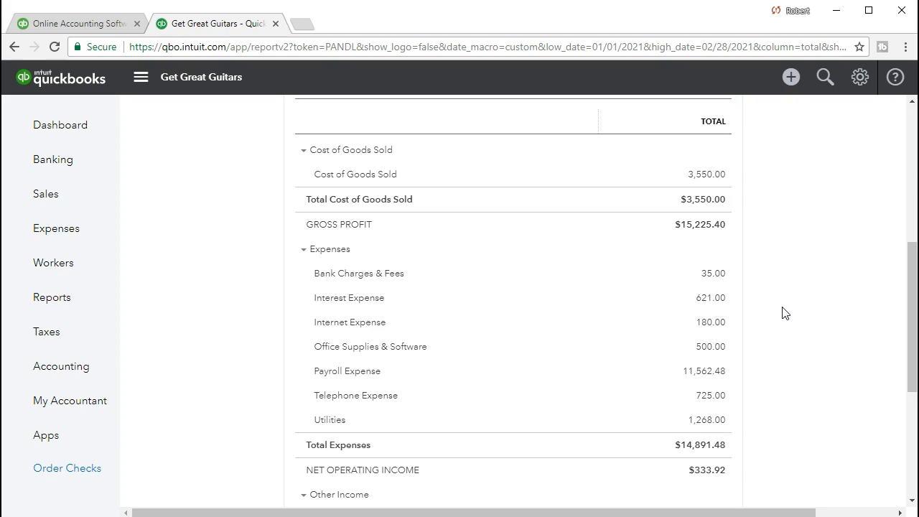
left_click(711, 298)
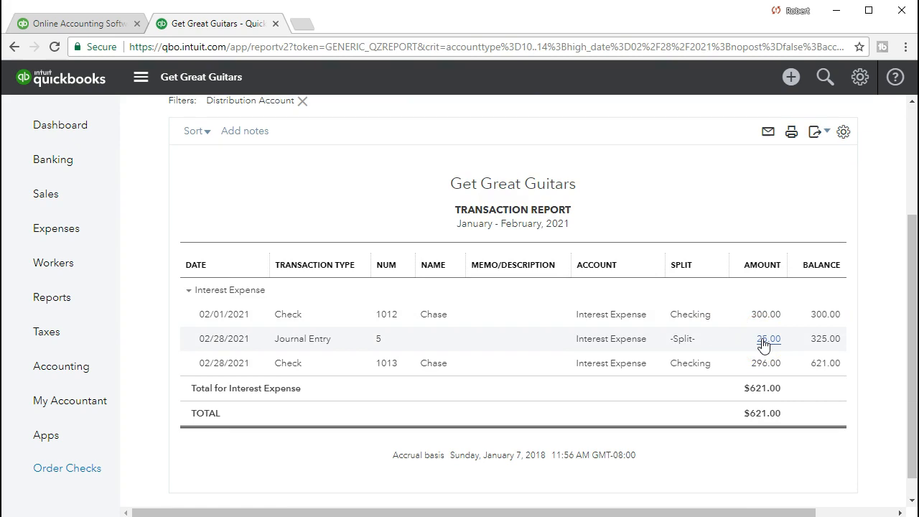
left_click(763, 344)
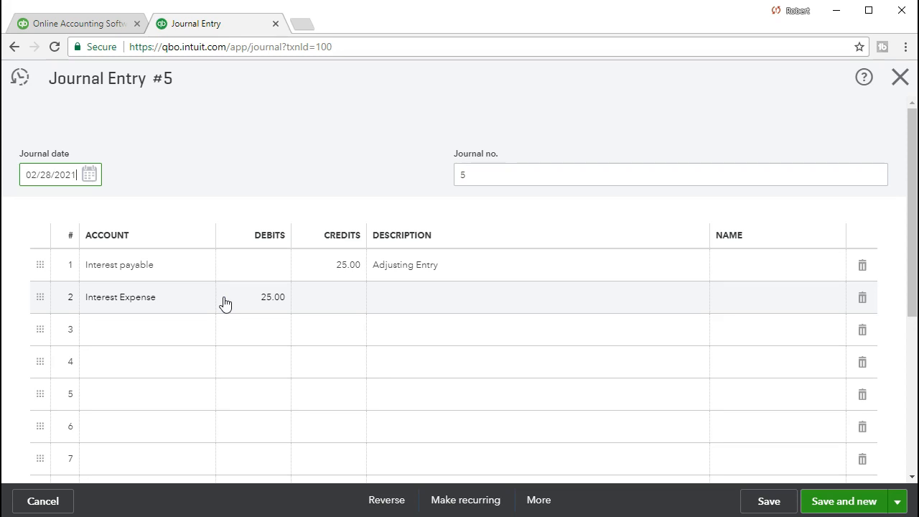
- Review the Interest payable credit and Interest Expense debit in the journal entry and close it without changes
left_click(232, 306)
left_click(310, 313)
left_click(306, 282)
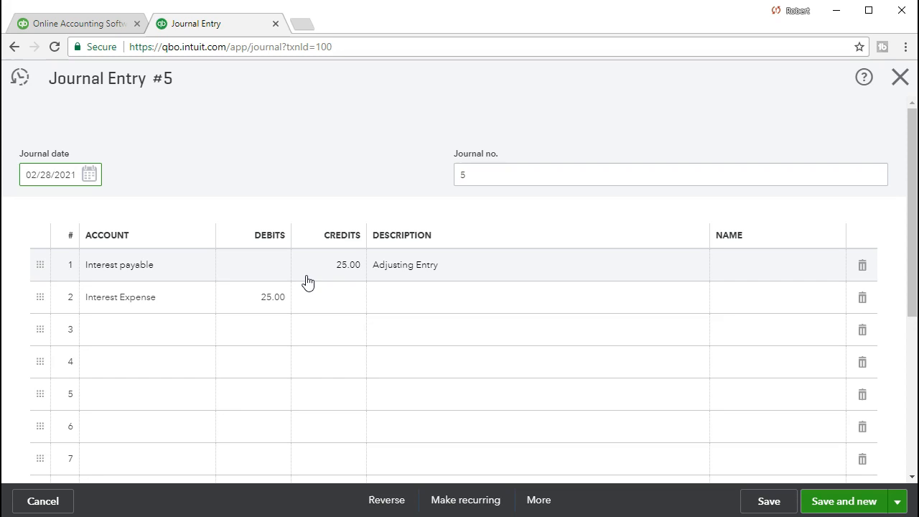
left_click(305, 296)
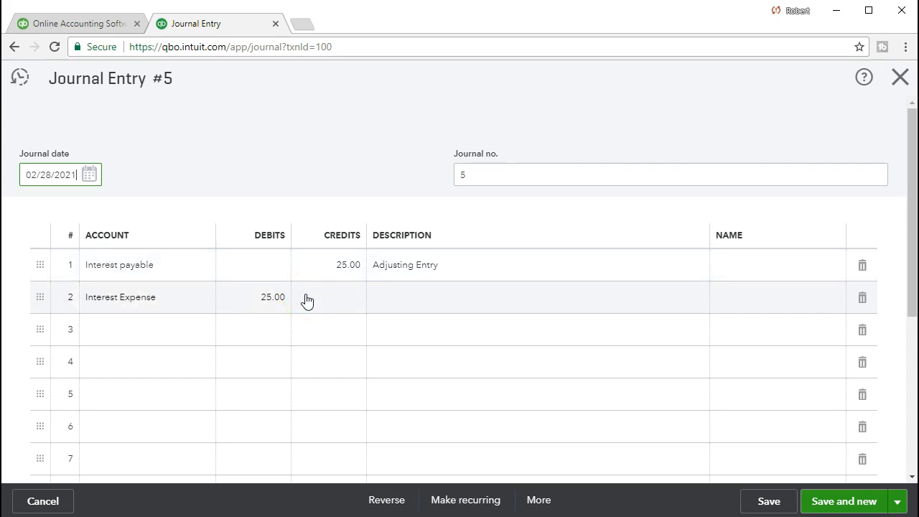
left_click(278, 302)
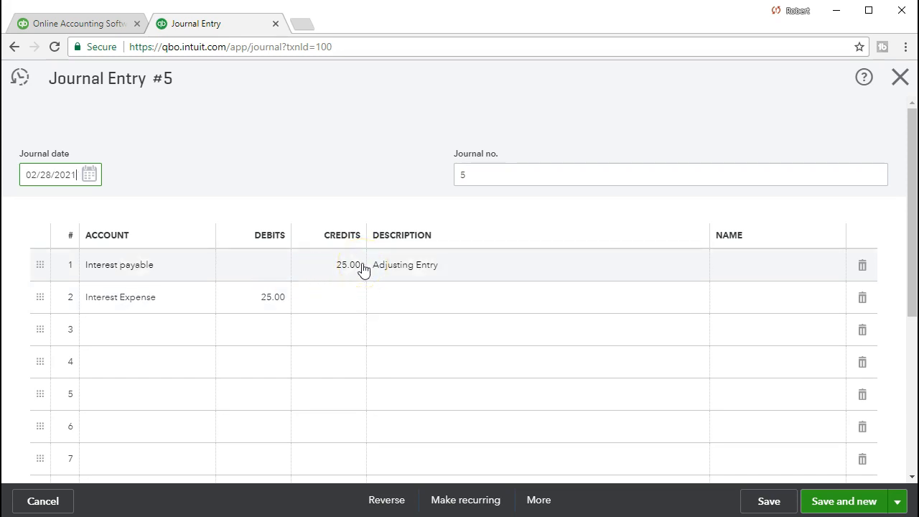
left_click(543, 211)
left_click(893, 80)
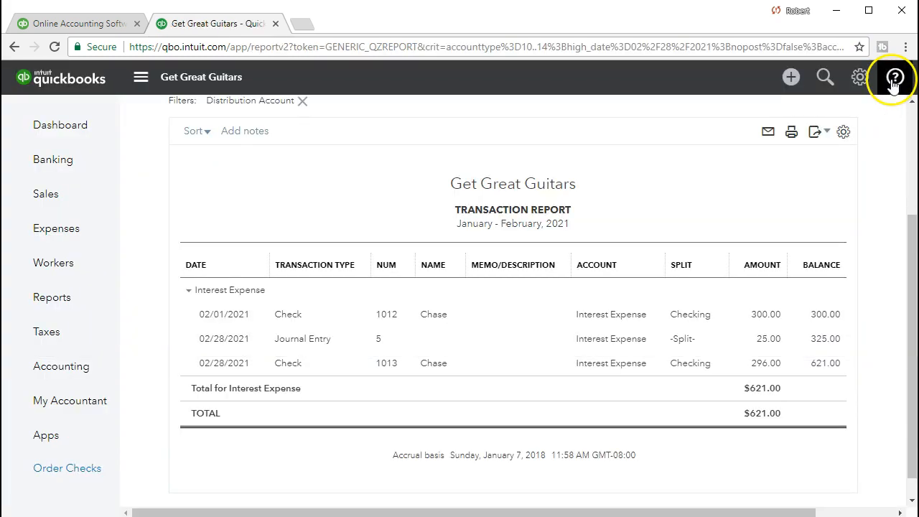
- Return to the Profit and Loss report and examine its expenses, other income and other expenses
scroll(301, 172, "up", 3)
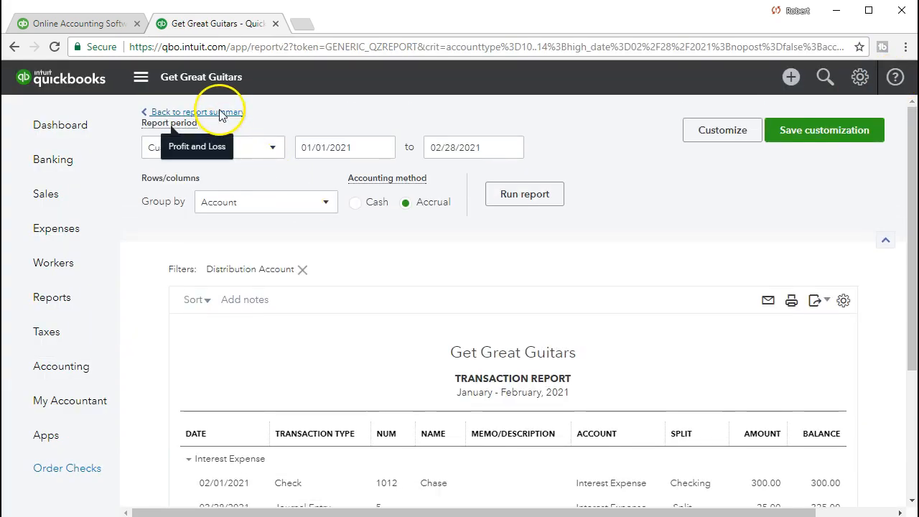
left_click(221, 114)
scroll(328, 349, "down", 4)
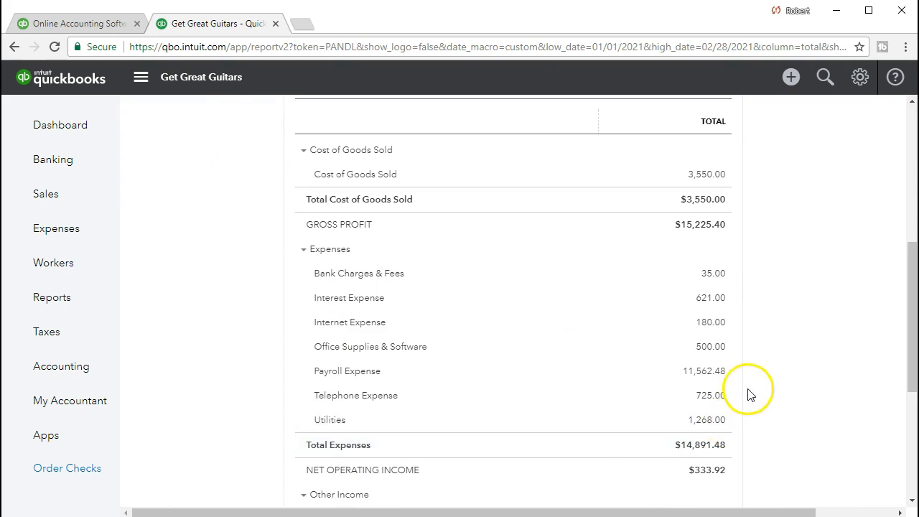
scroll(746, 383, "down", 3)
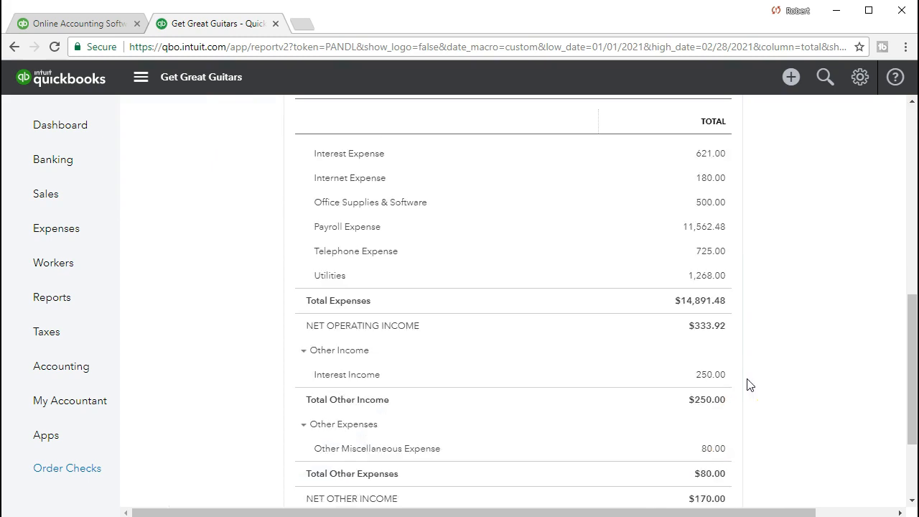